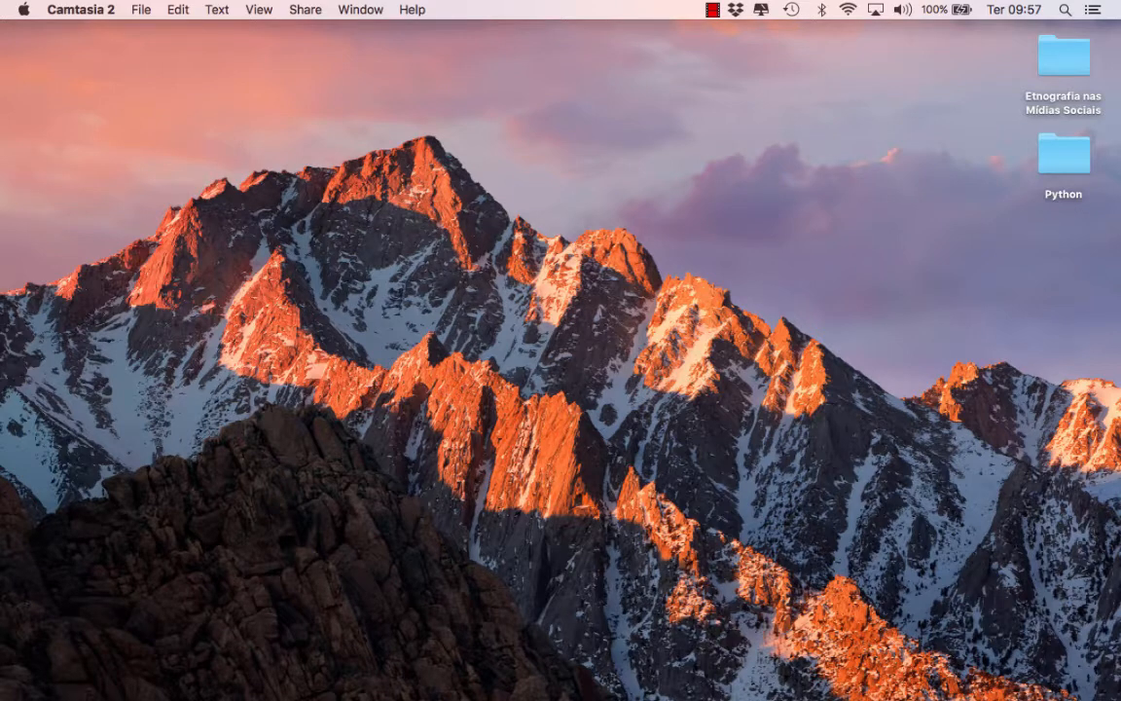
# - Switch to Gephi and import the recent file Netflix.graphml as a directed (Dirigido) graph into a new workspace
pyautogui.moveTo(613, 662)
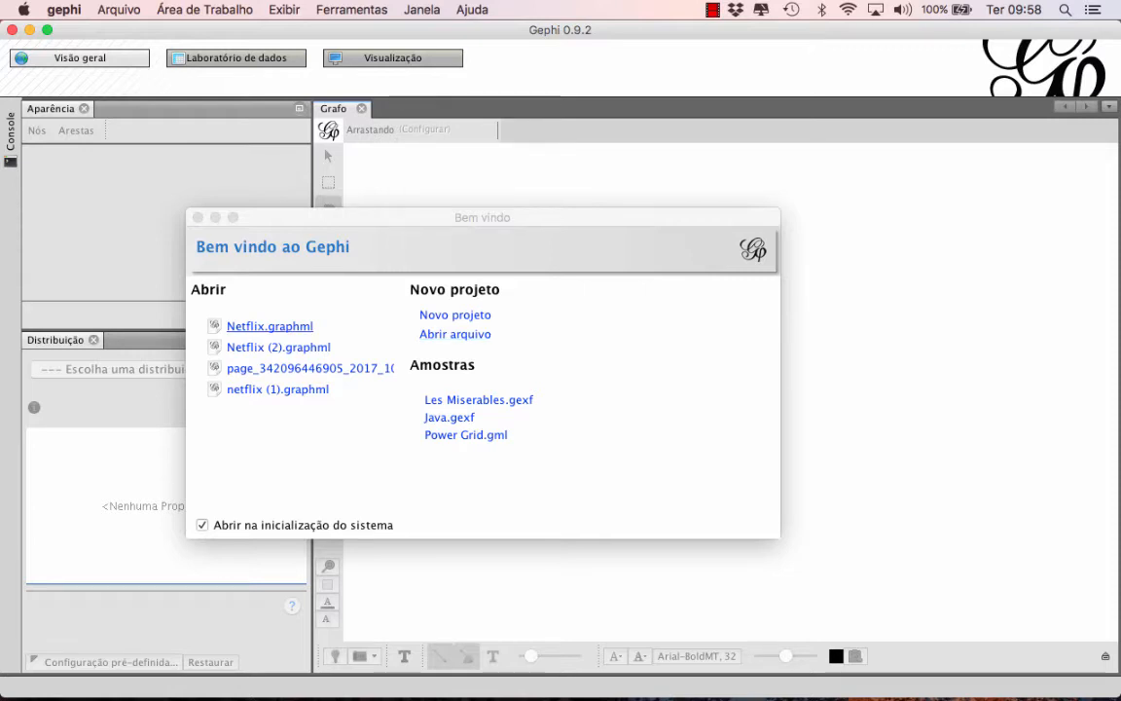
pyautogui.click(270, 326)
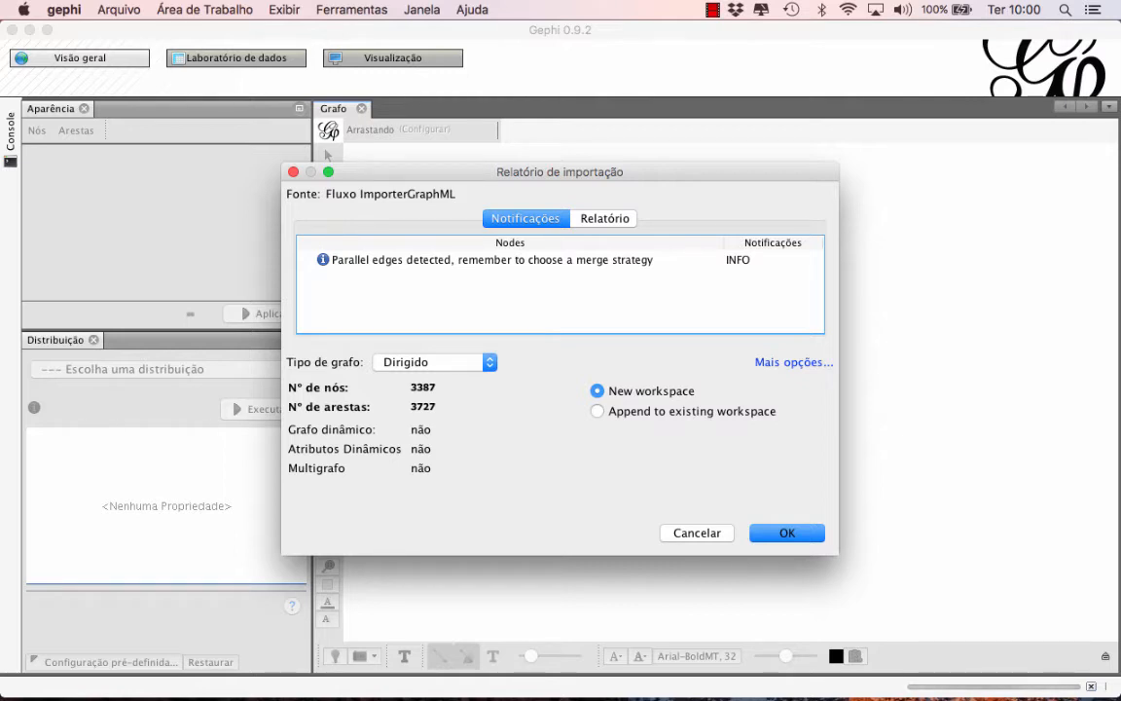
pyautogui.click(597, 410)
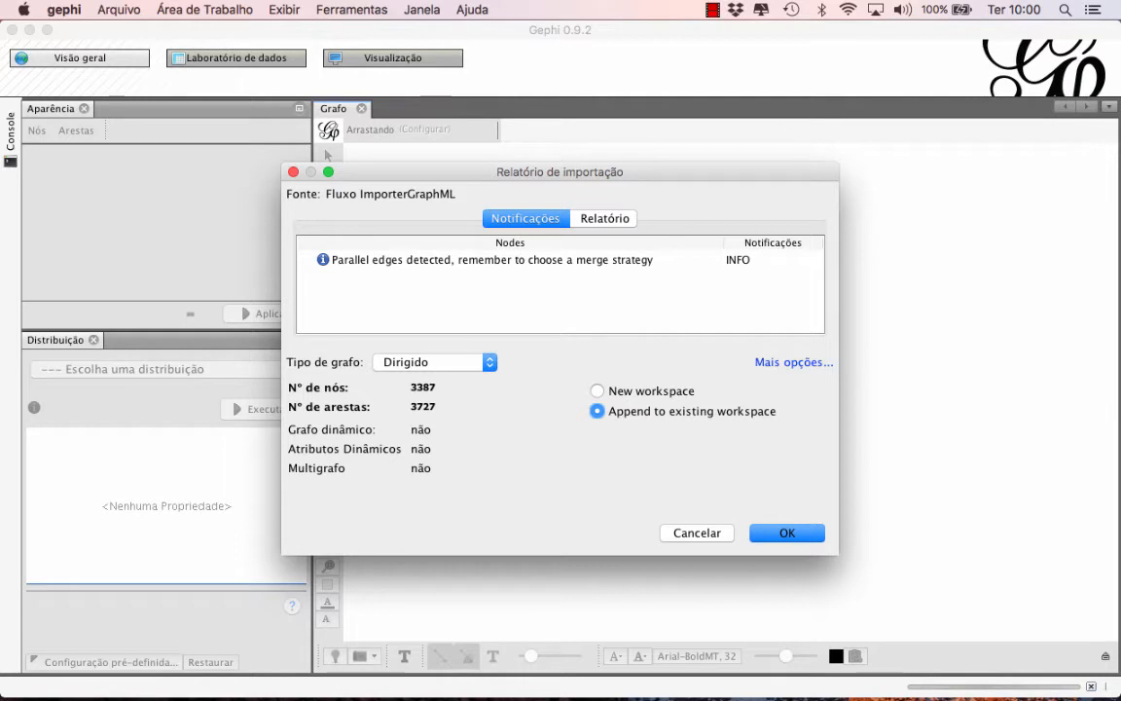
pyautogui.click(598, 391)
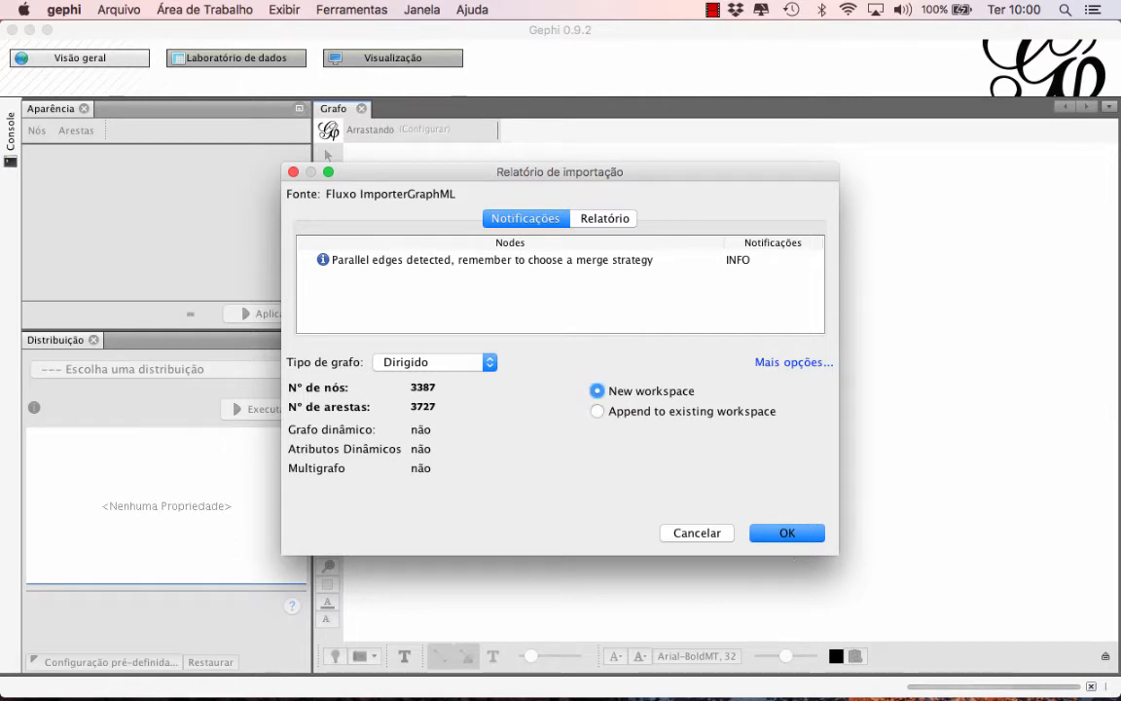
pyautogui.click(787, 532)
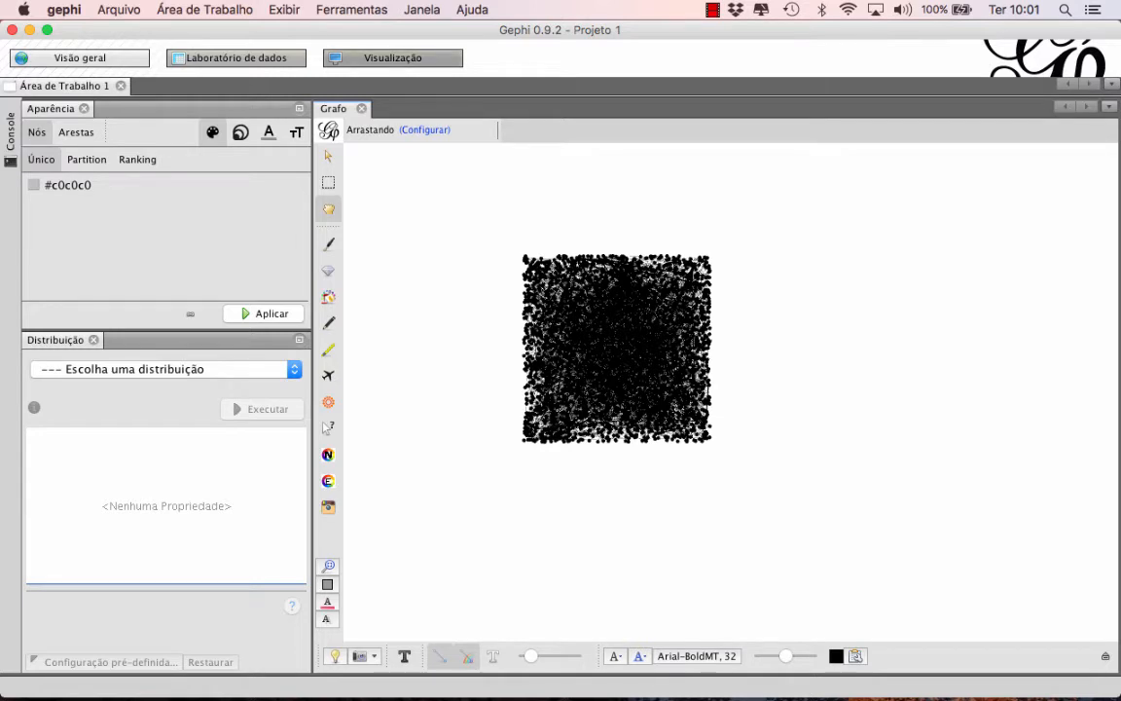
# - Show the Estatísticas tools and calculate the Indegree, Domain and Proximity Prestige metrics for the network
pyautogui.click(421, 9)
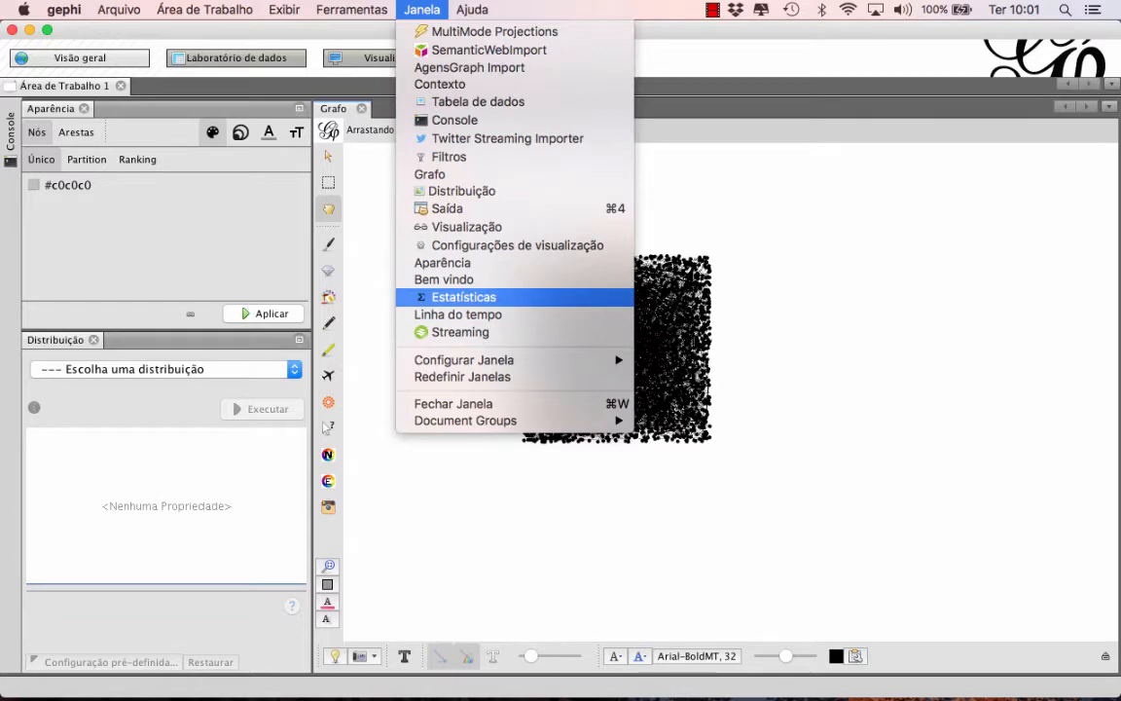
pyautogui.click(463, 297)
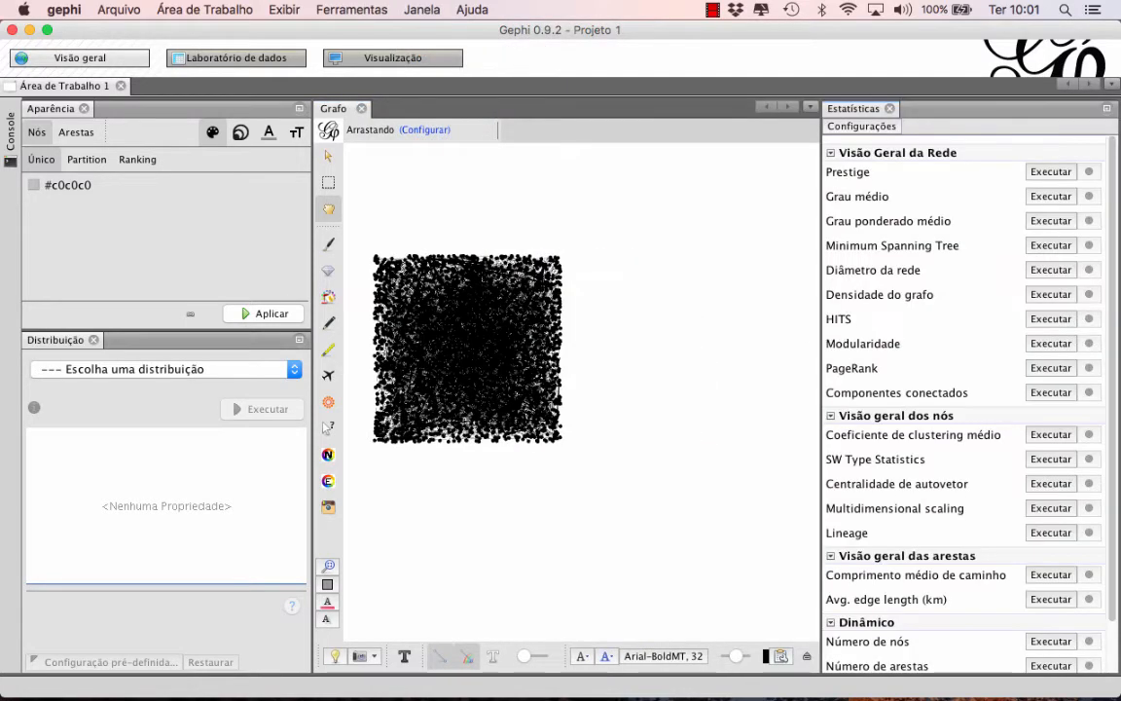
pyautogui.moveTo(419, 430); pyautogui.dragTo(600, 440)
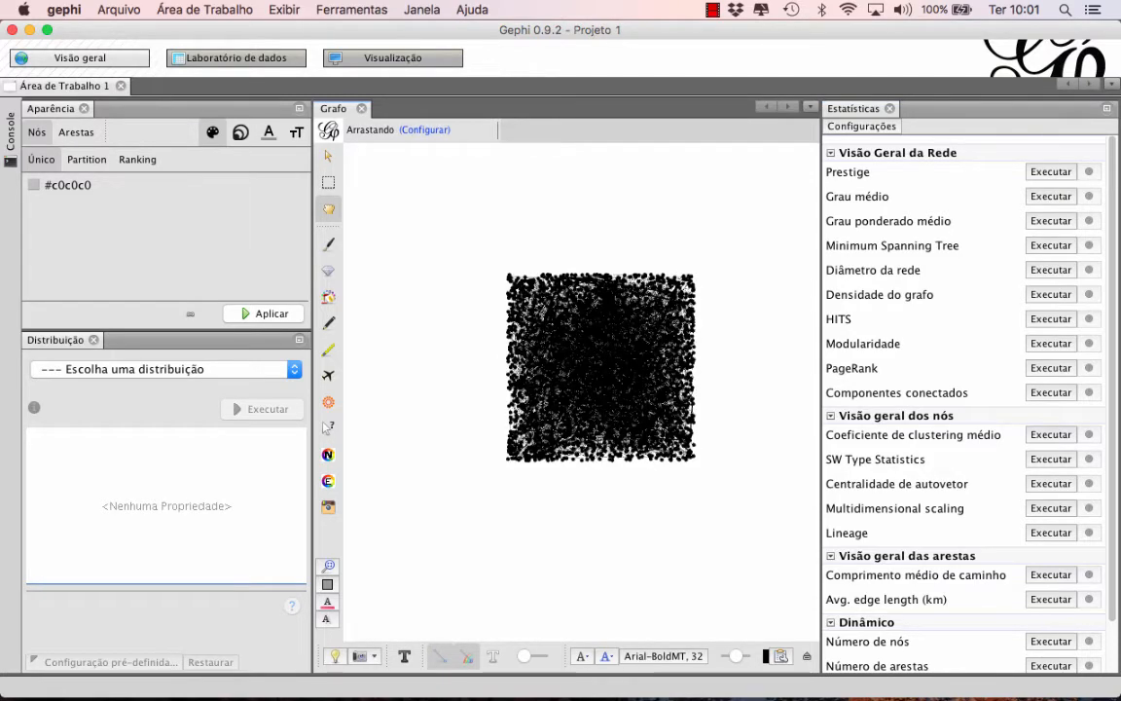
pyautogui.click(1050, 172)
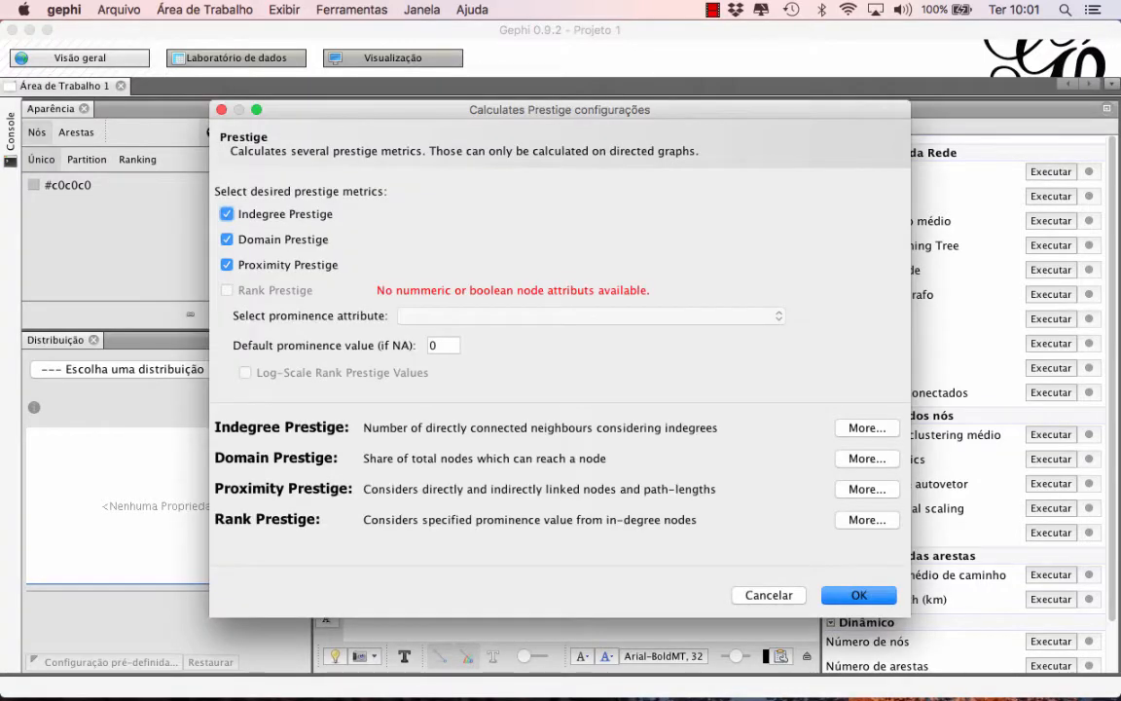
pyautogui.press('Return')
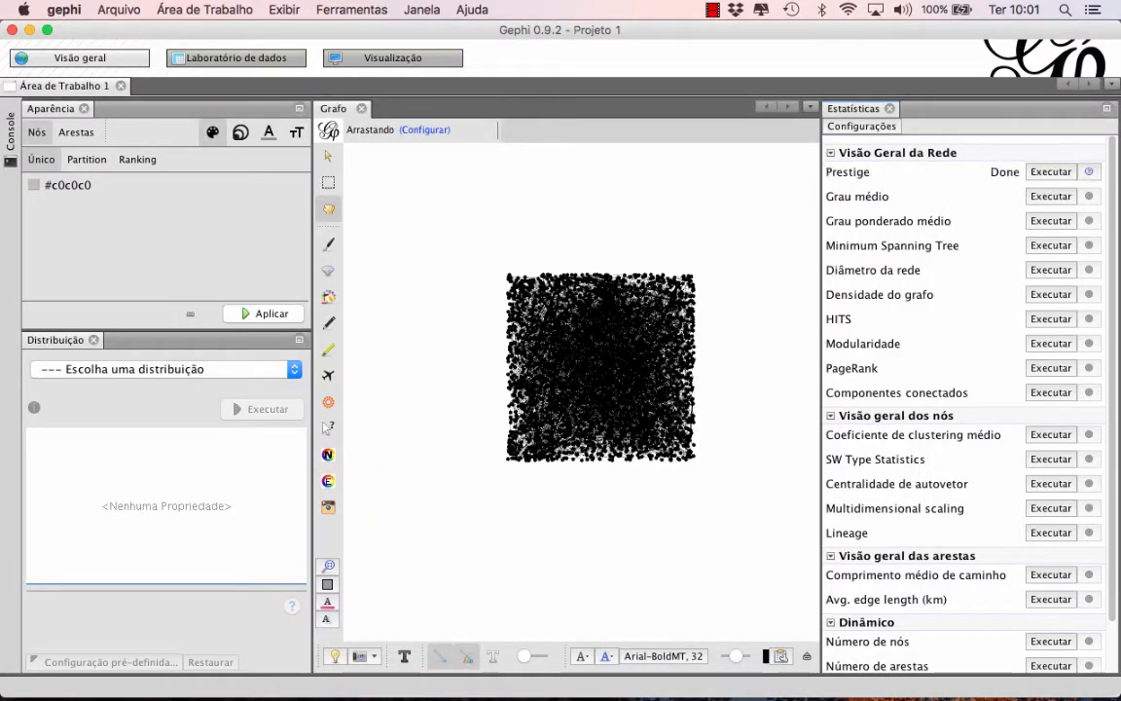
# - Calculate the average degree (Grau médio) and average weighted degree (Grau ponderado médio), closing each report
pyautogui.click(1050, 195)
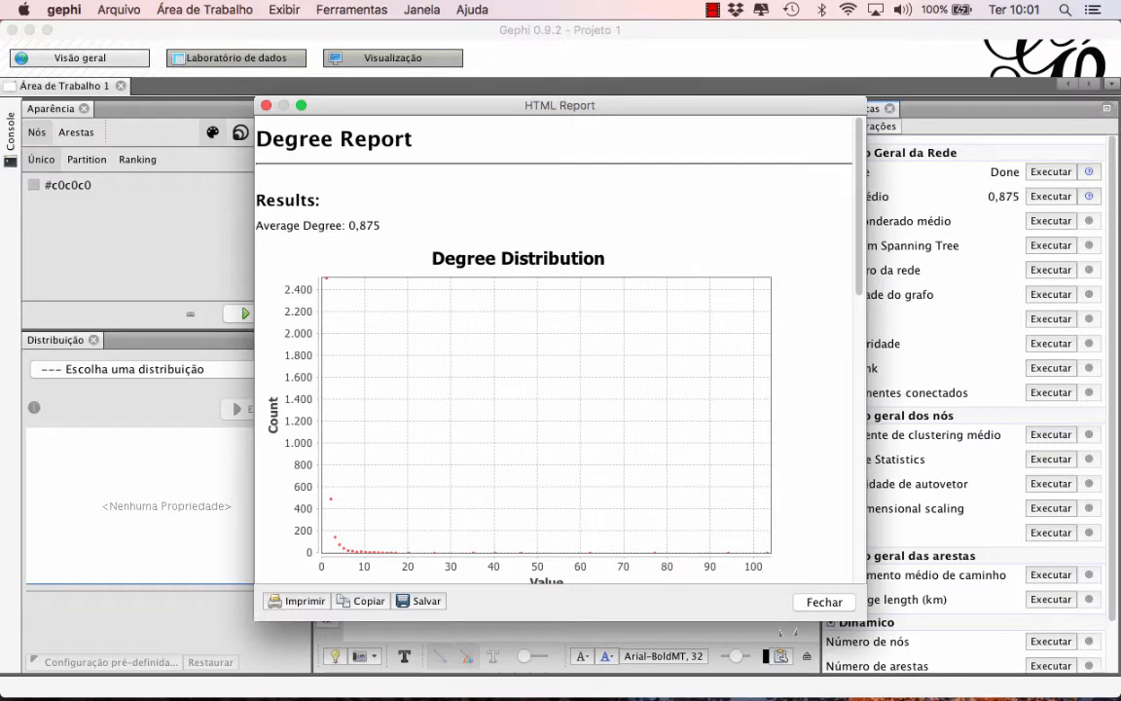
pyautogui.scroll(-15, 554, 350)
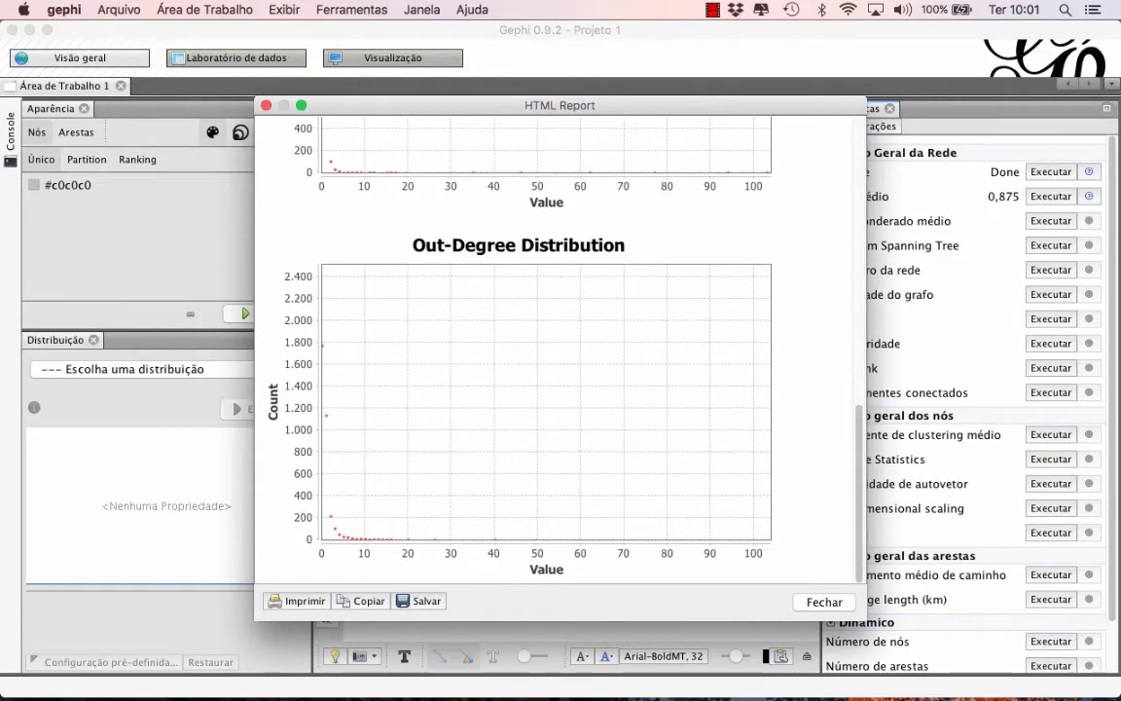
pyautogui.click(824, 602)
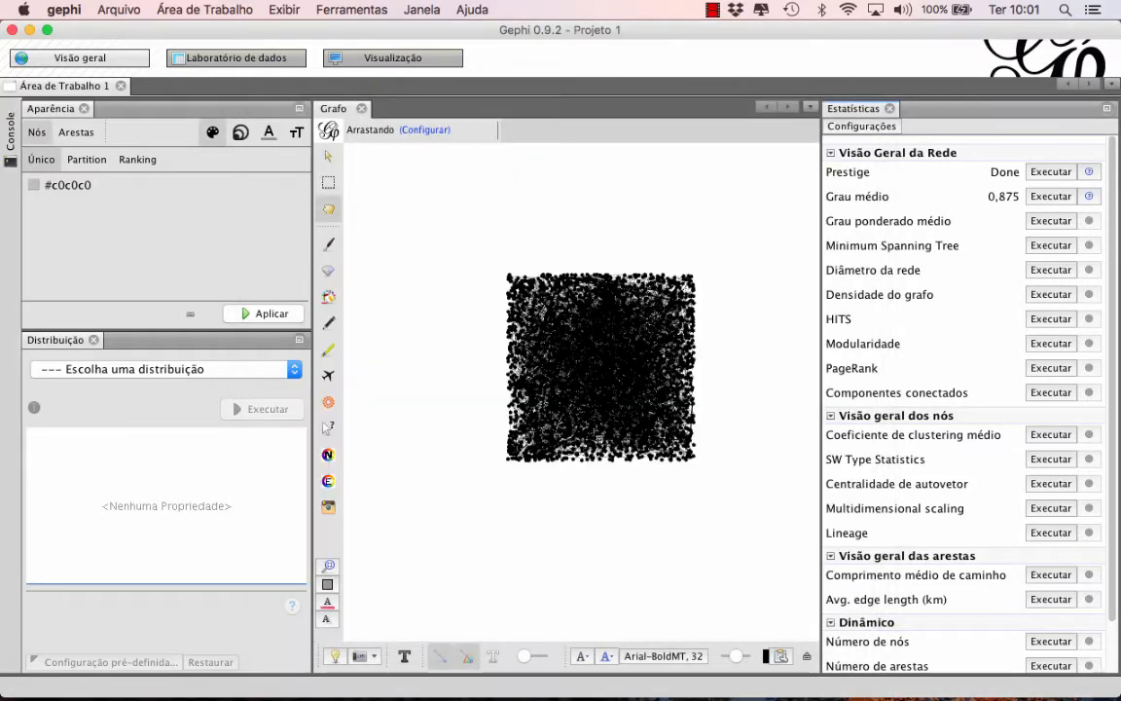
pyautogui.click(1051, 221)
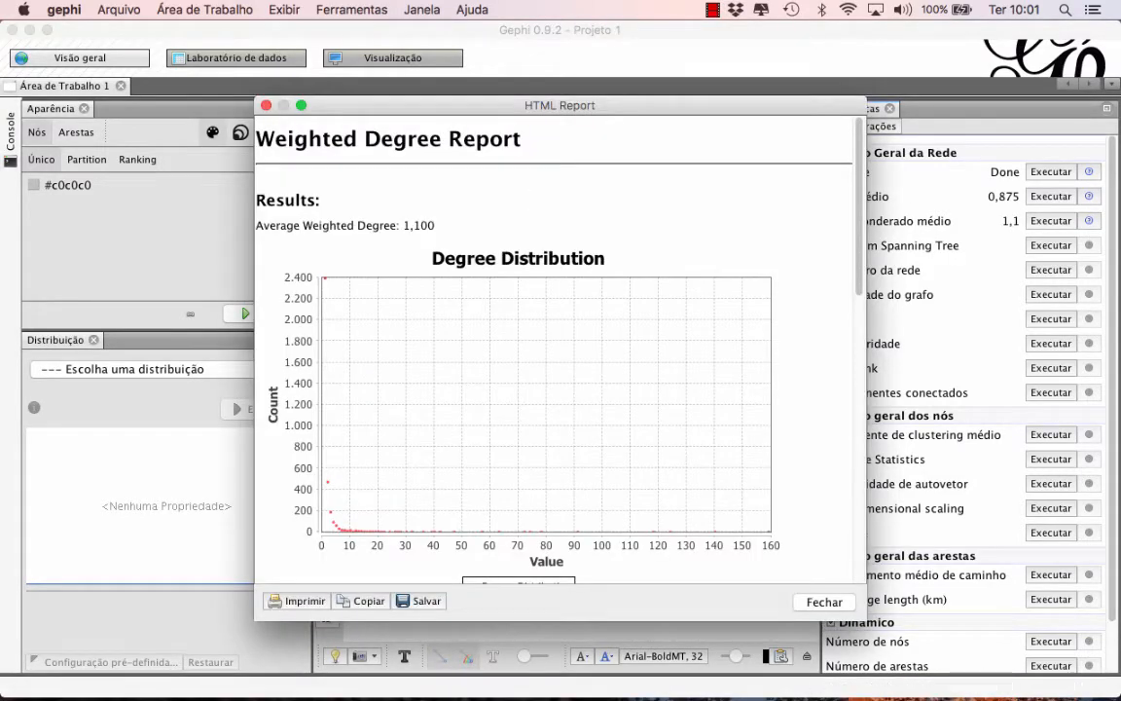
pyautogui.click(825, 602)
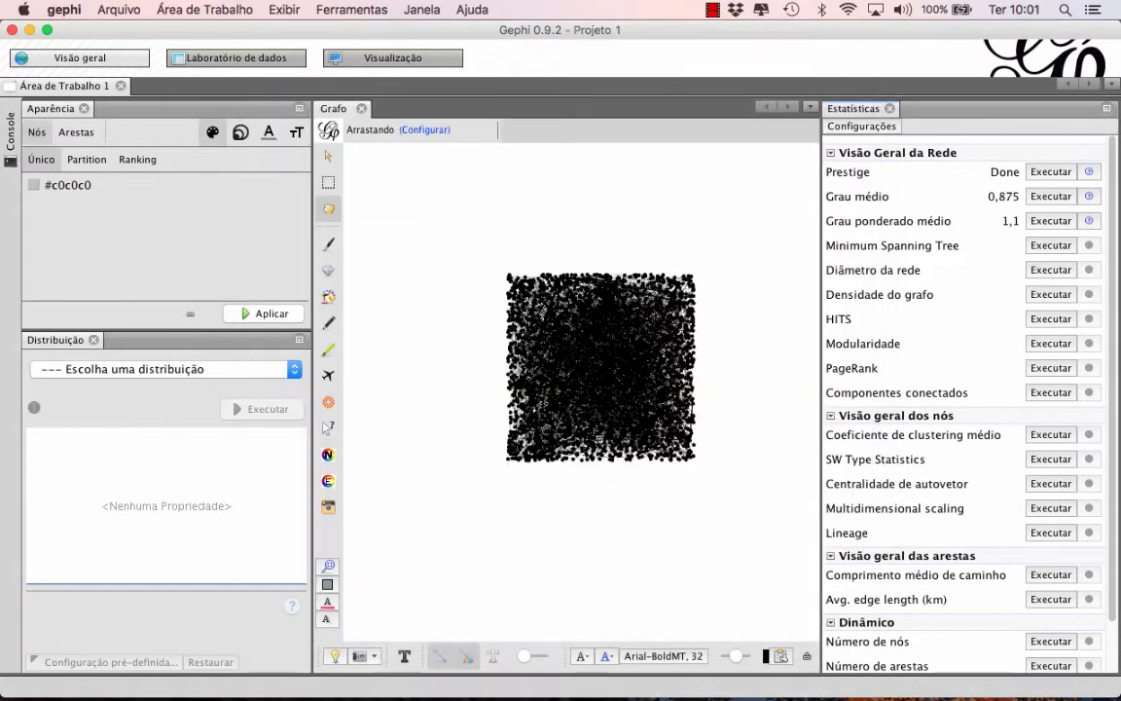
# - Calculate the network diameter (Diâmetro da rede) and the graph density (Densidade do grafo) as directed, closing both reports
pyautogui.click(1051, 269)
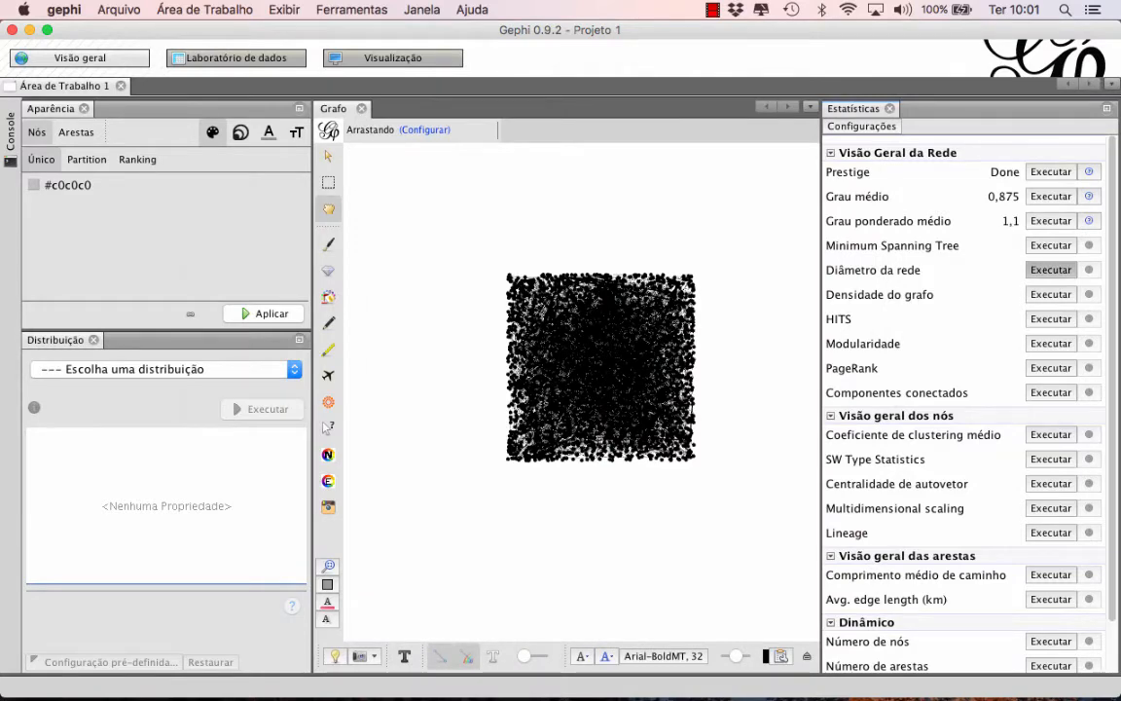
pyautogui.click(852, 484)
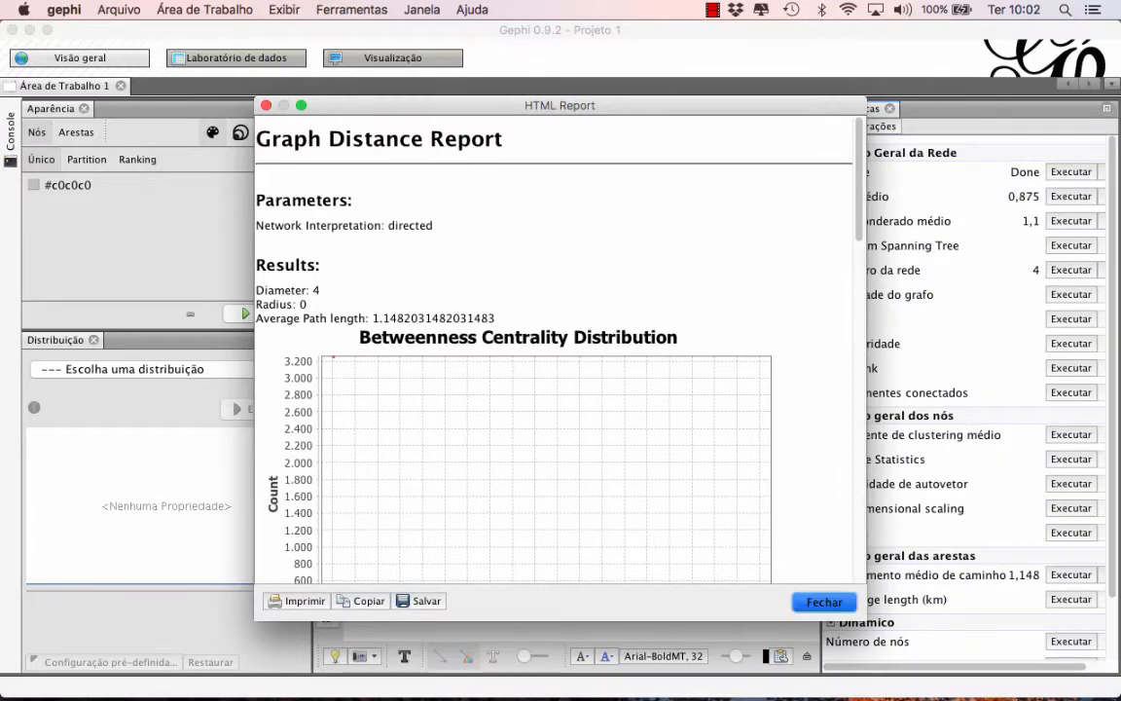
pyautogui.click(825, 602)
pyautogui.click(1071, 294)
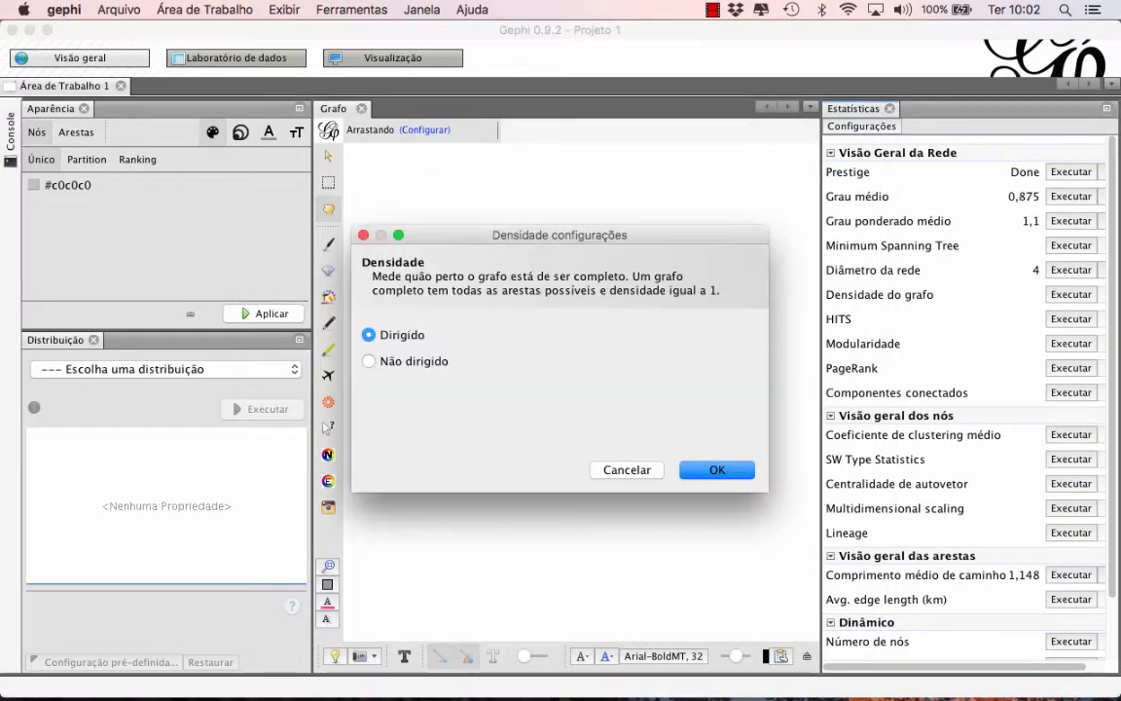
pyautogui.click(713, 468)
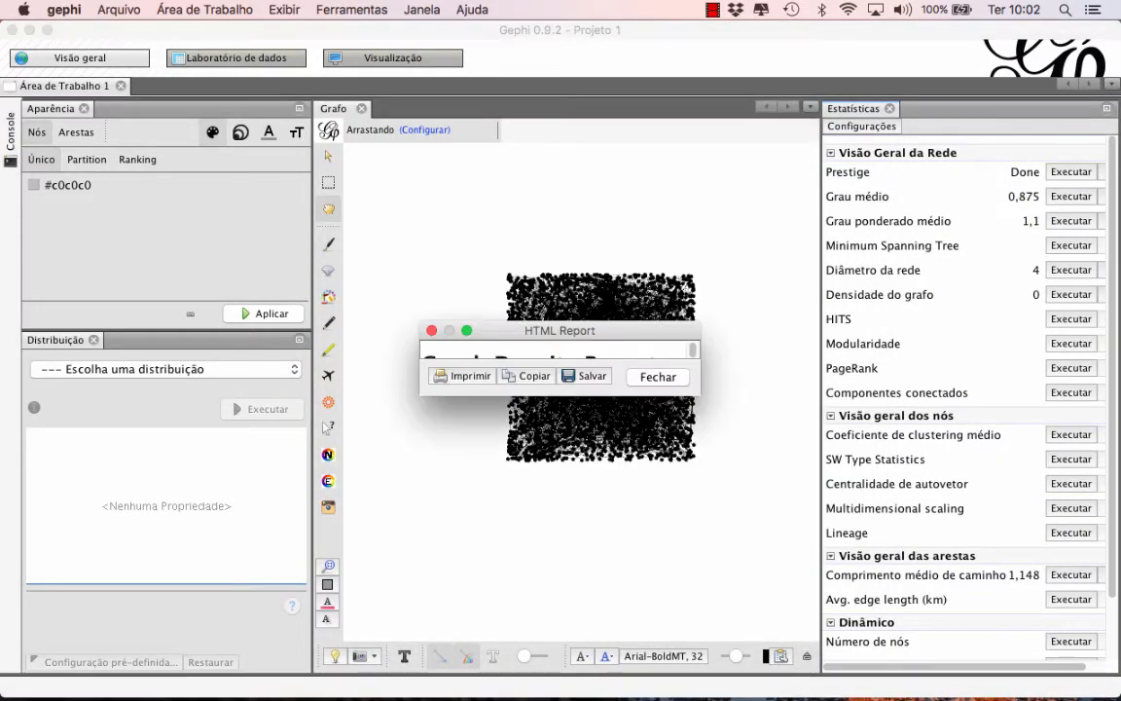
pyautogui.click(431, 329)
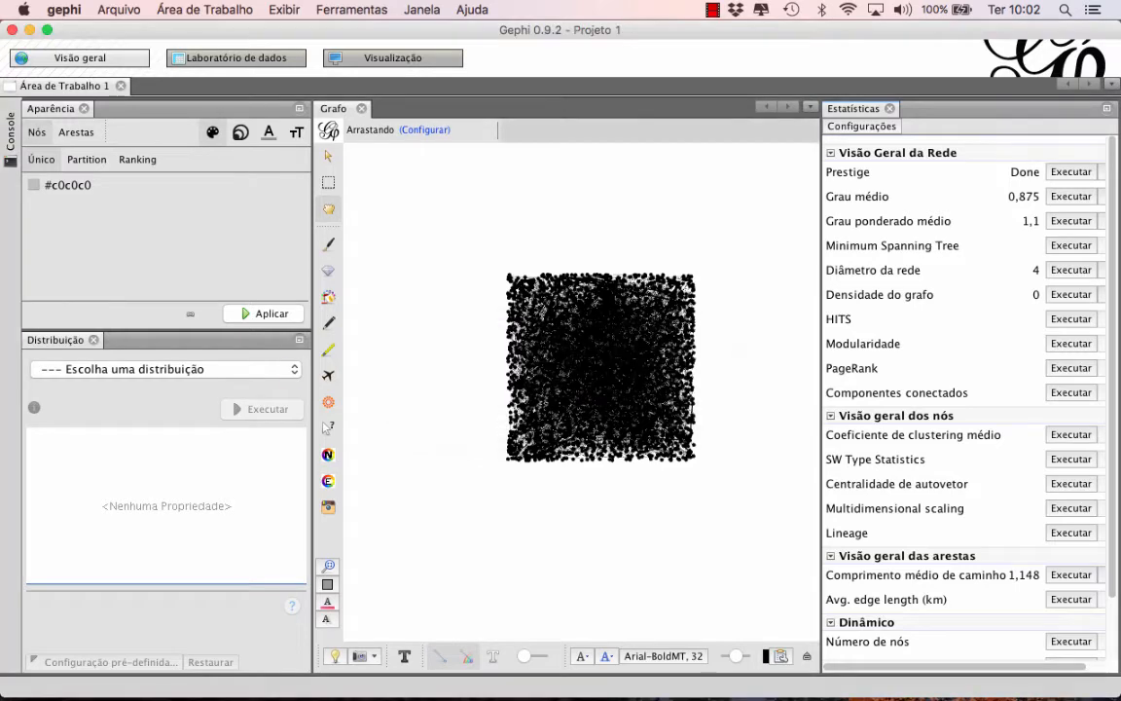
# - Run Modularidade with randomization, edge weights and resolution 1.0, and PageRank with epsilon 0.001 and probability 0.85, closing both reports
pyautogui.click(1070, 344)
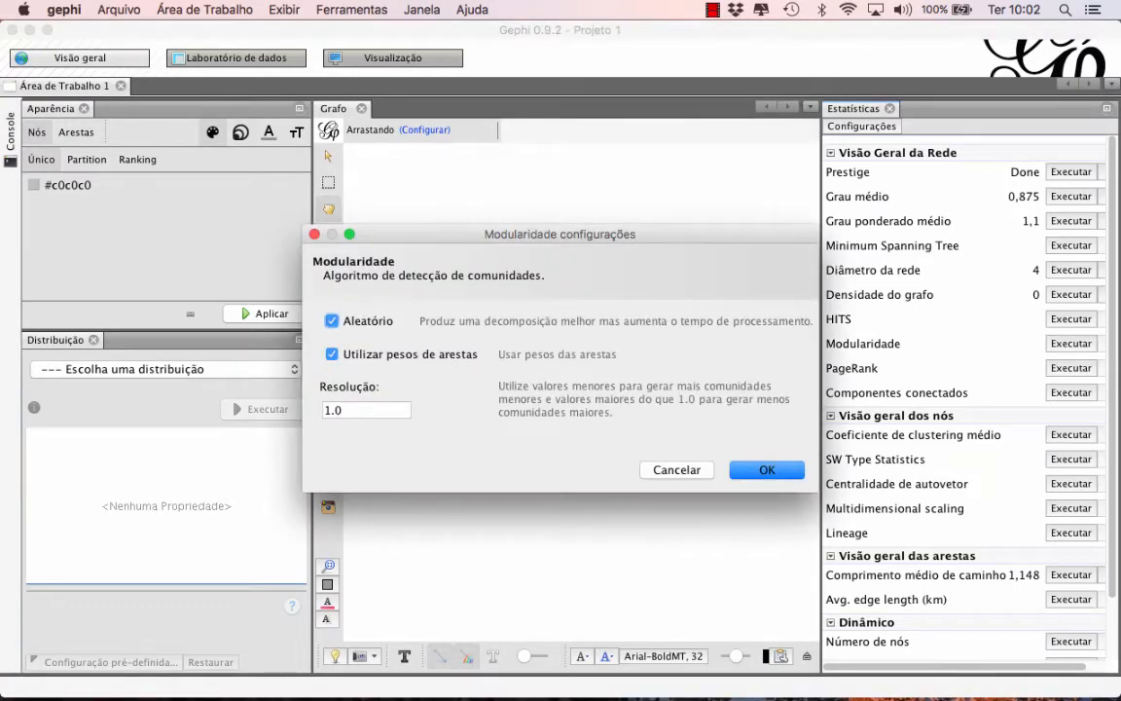
pyautogui.click(768, 468)
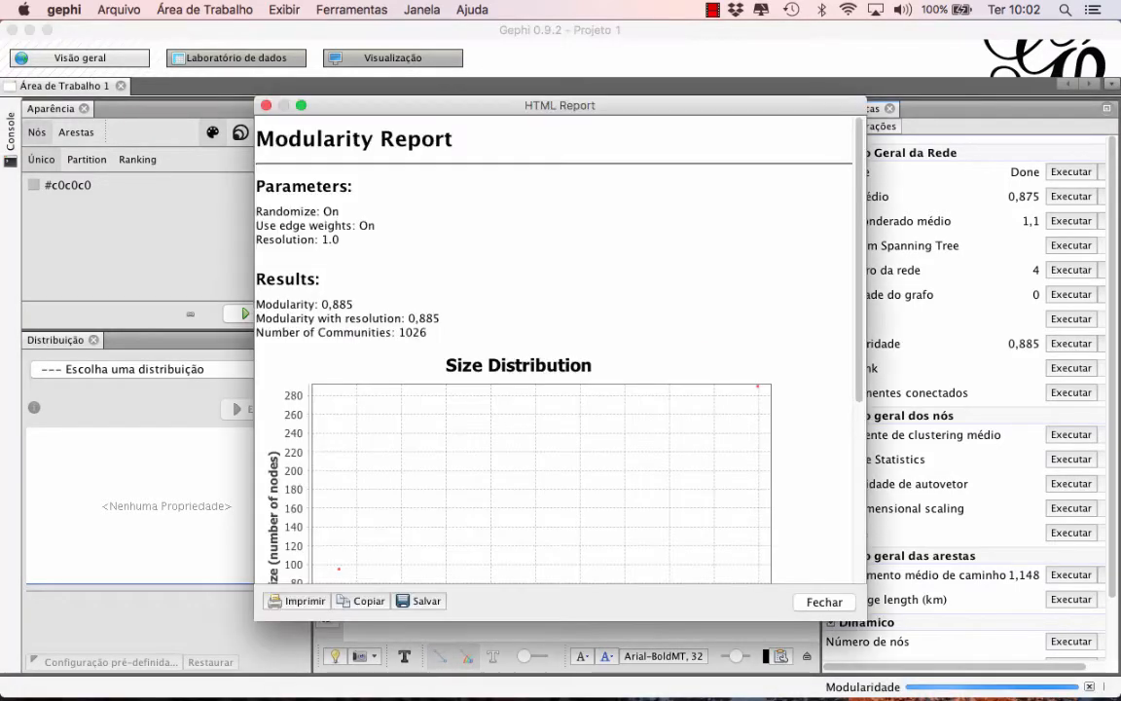
pyautogui.click(823, 602)
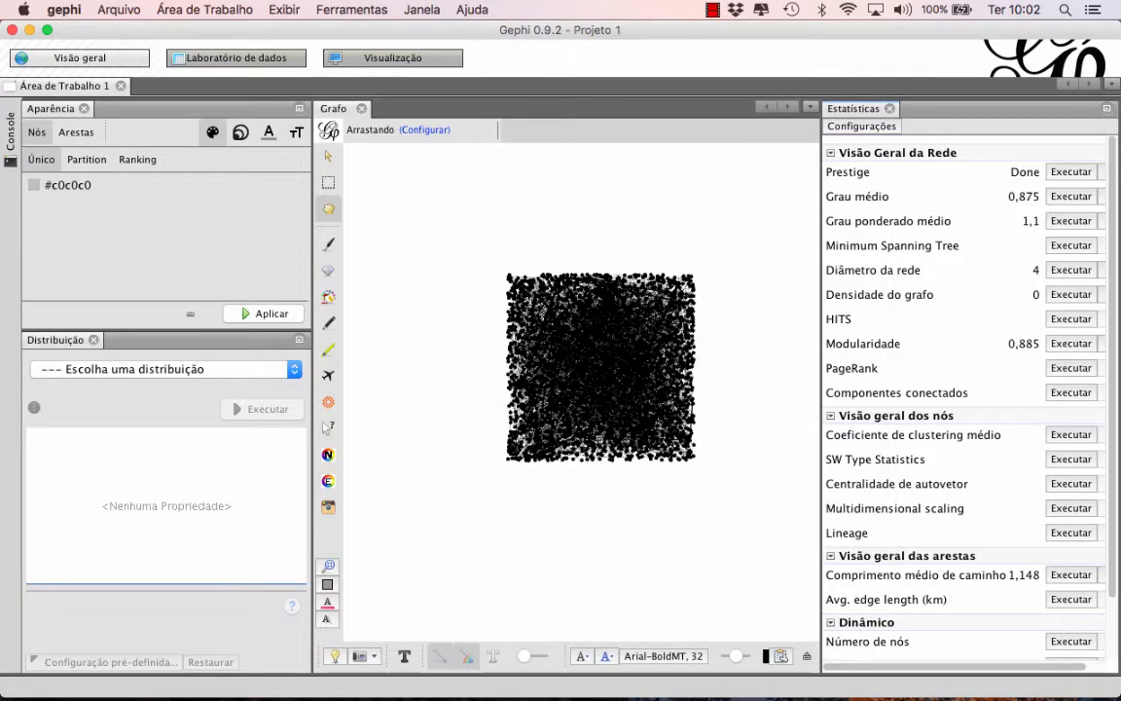
pyautogui.click(1070, 367)
pyautogui.click(784, 488)
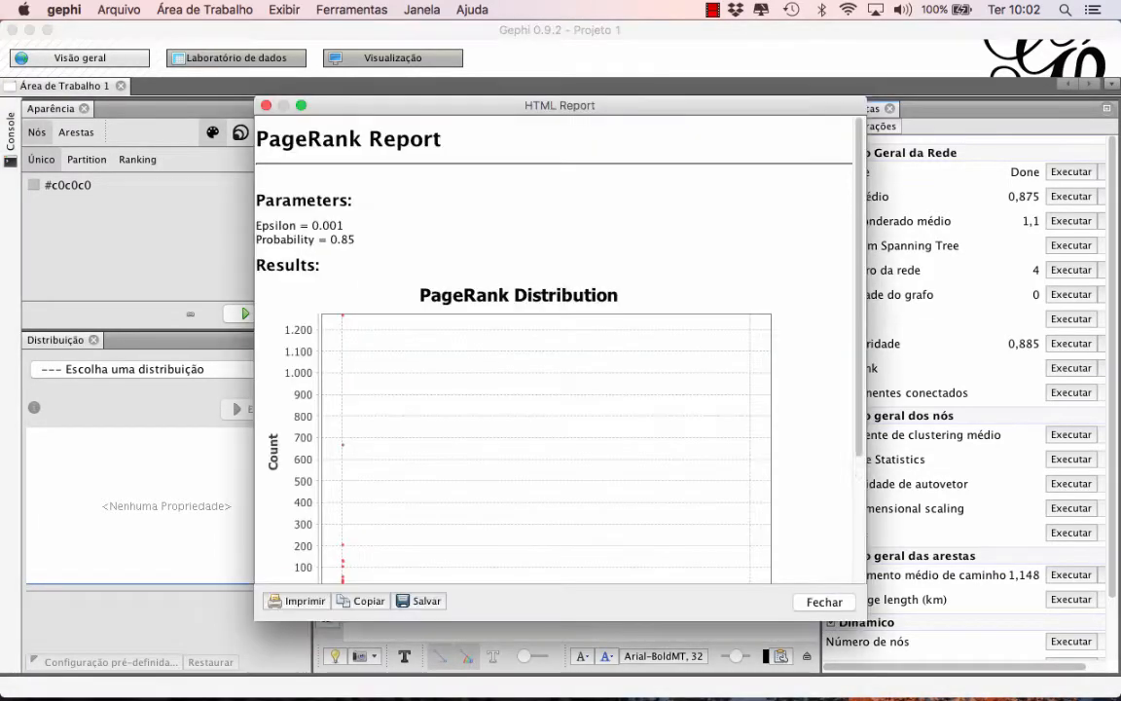
pyautogui.click(824, 601)
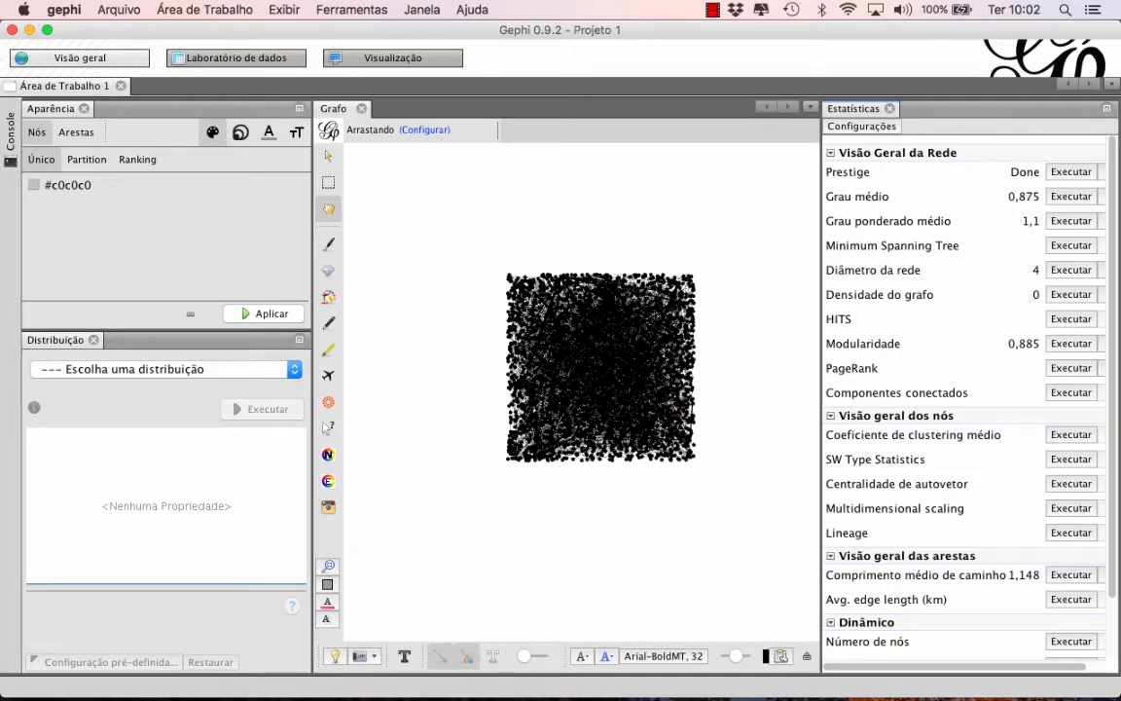
# - Calculate the eigenvector centrality (Centralidade de autovetor) as directed with 100 iterations and close the report
pyautogui.click(1070, 484)
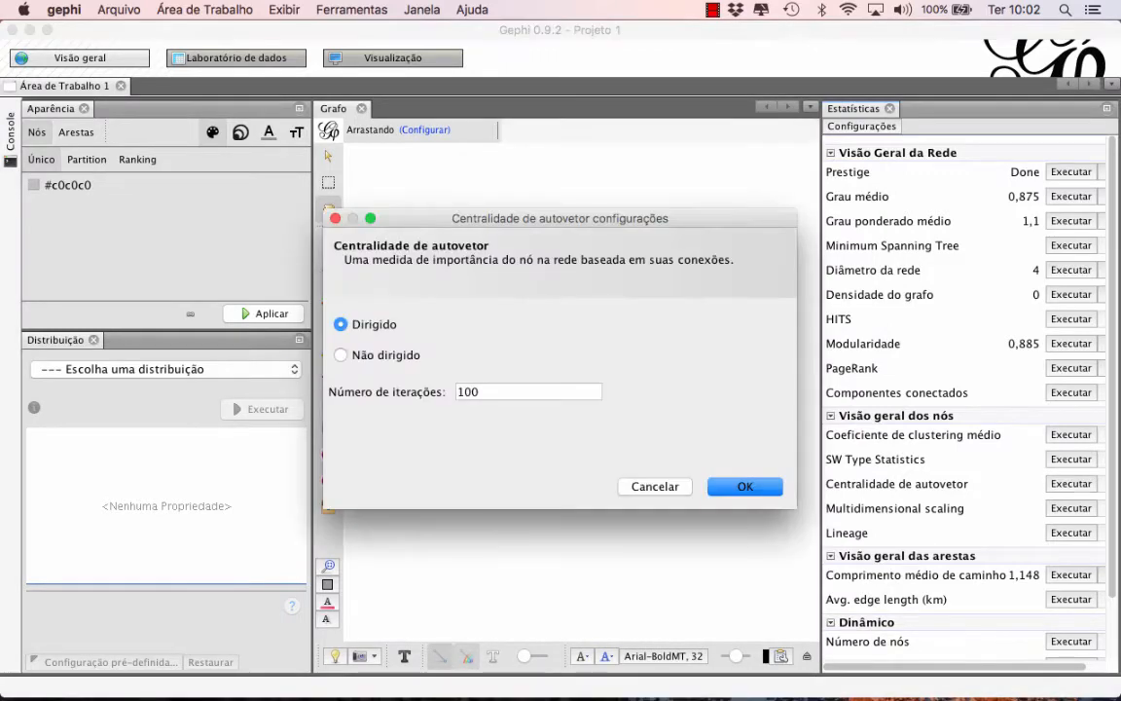
pyautogui.click(746, 486)
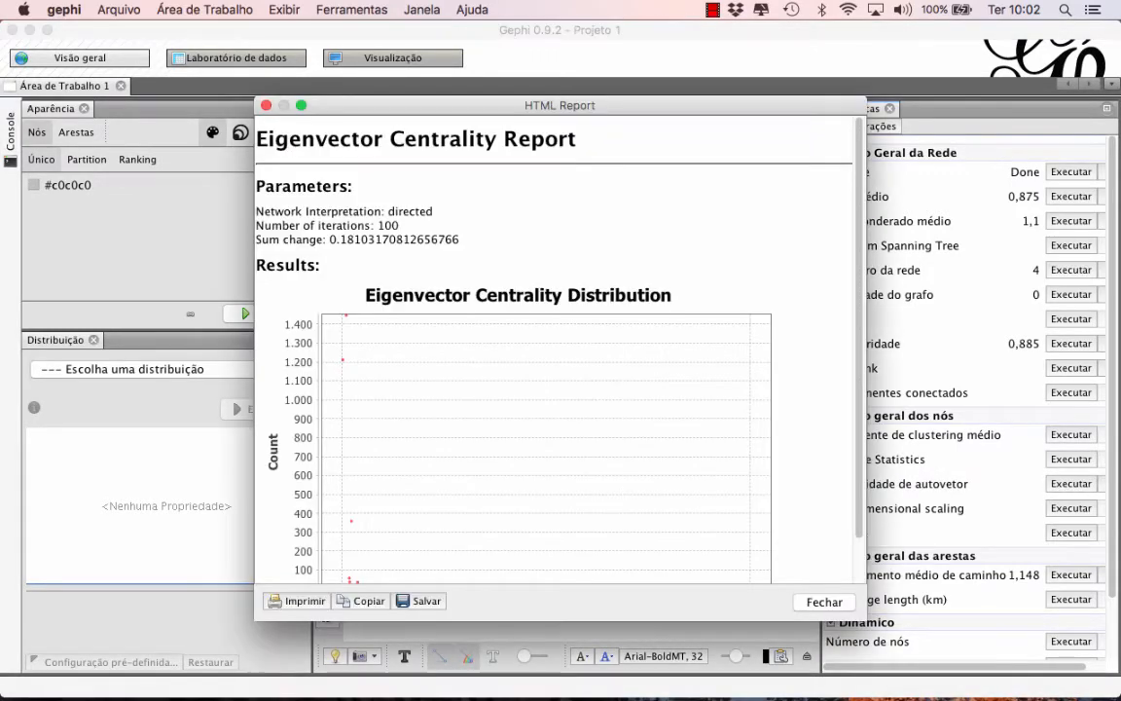
pyautogui.click(824, 602)
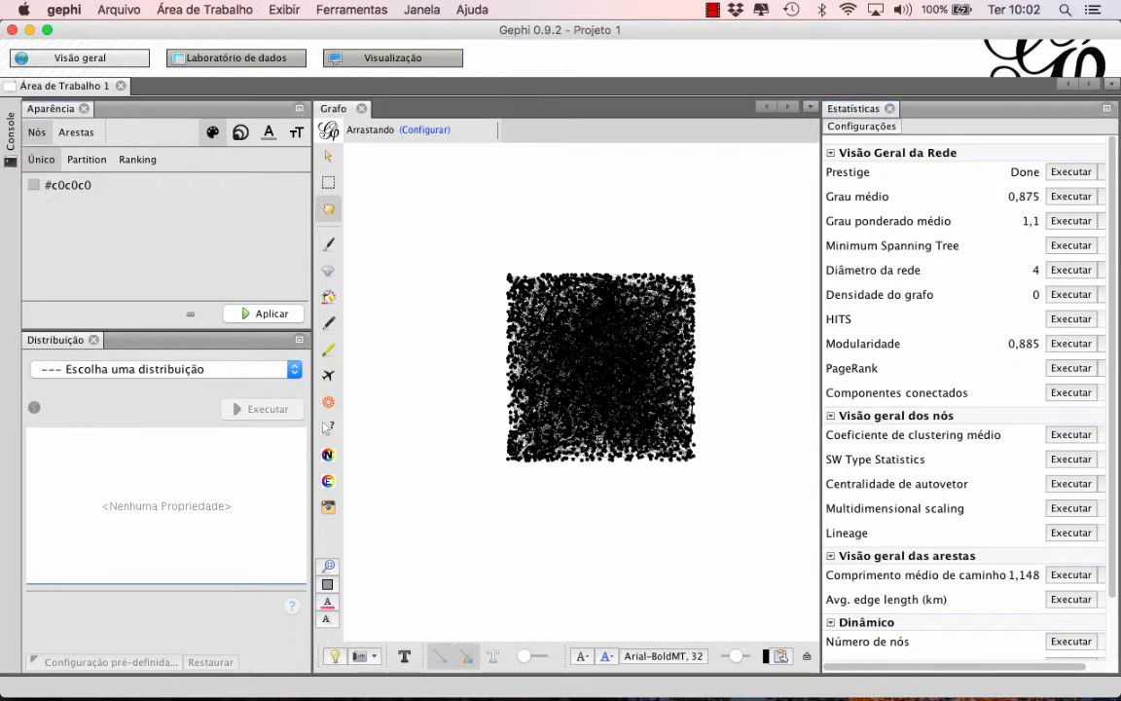
# - Examine which attributes are available for a Partition of the node colours, leaving the attribute unselected
pyautogui.click(87, 160)
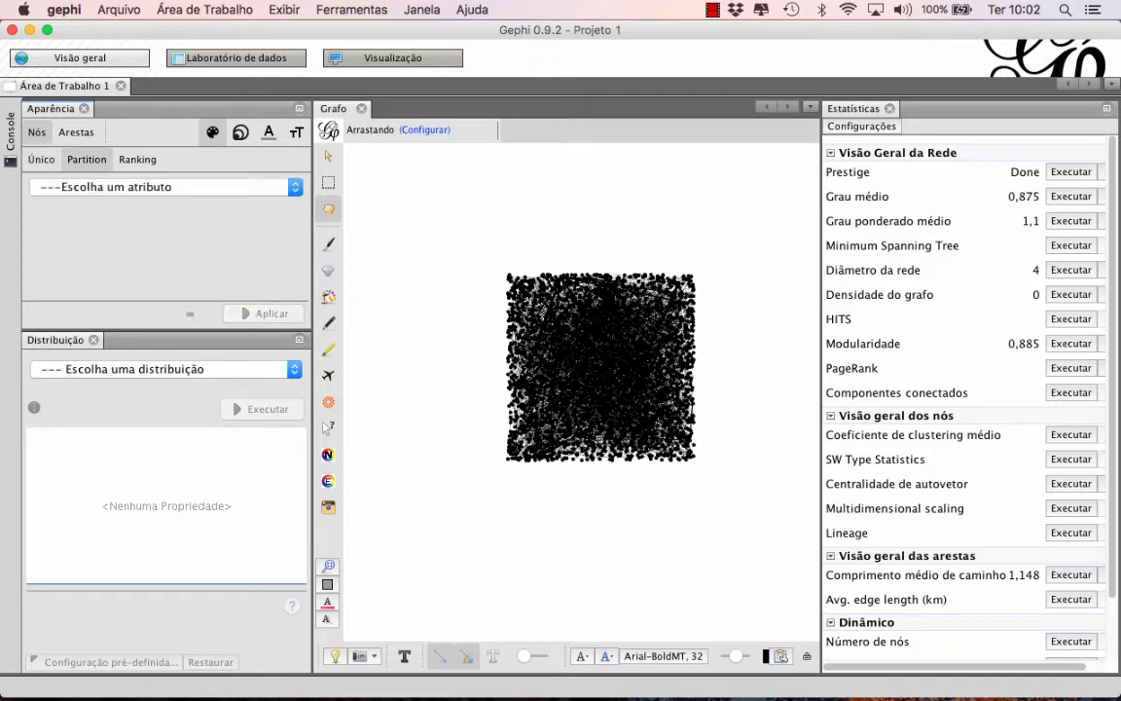
pyautogui.click(166, 187)
pyautogui.press('Down')
pyautogui.press('Down')
pyautogui.press('Down')
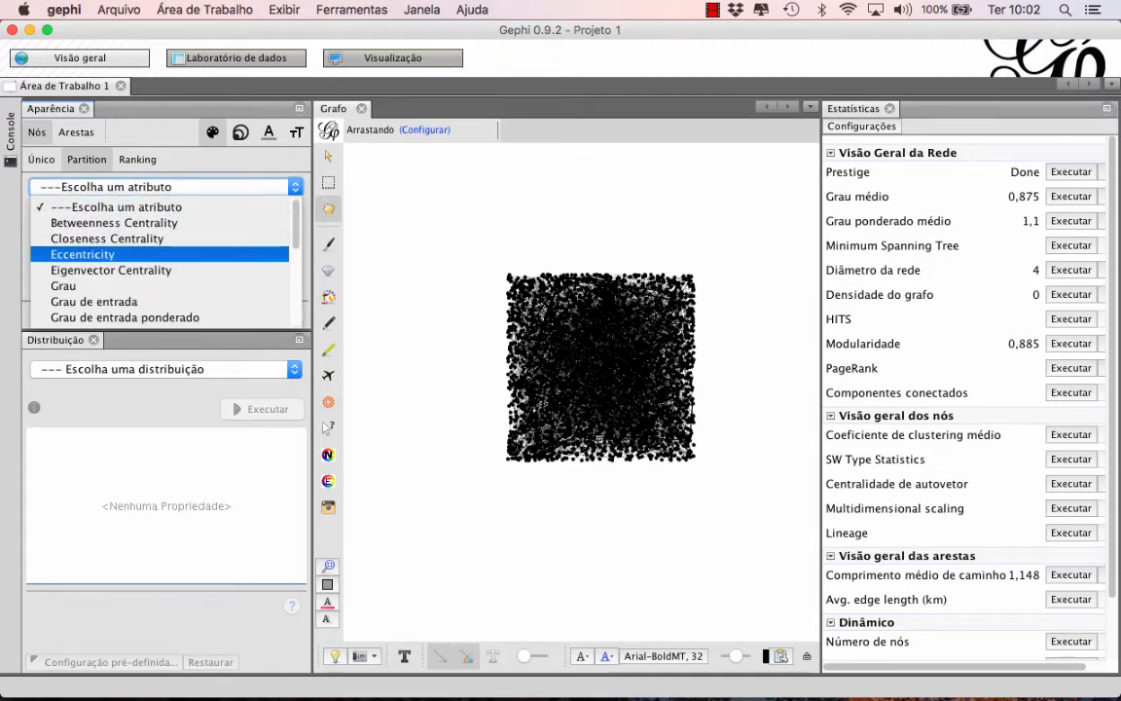
pyautogui.press('Down')
pyautogui.press('Down')
pyautogui.press('Down')
pyautogui.press('Up')
pyautogui.press('Up')
pyautogui.press('Up')
pyautogui.press('Down')
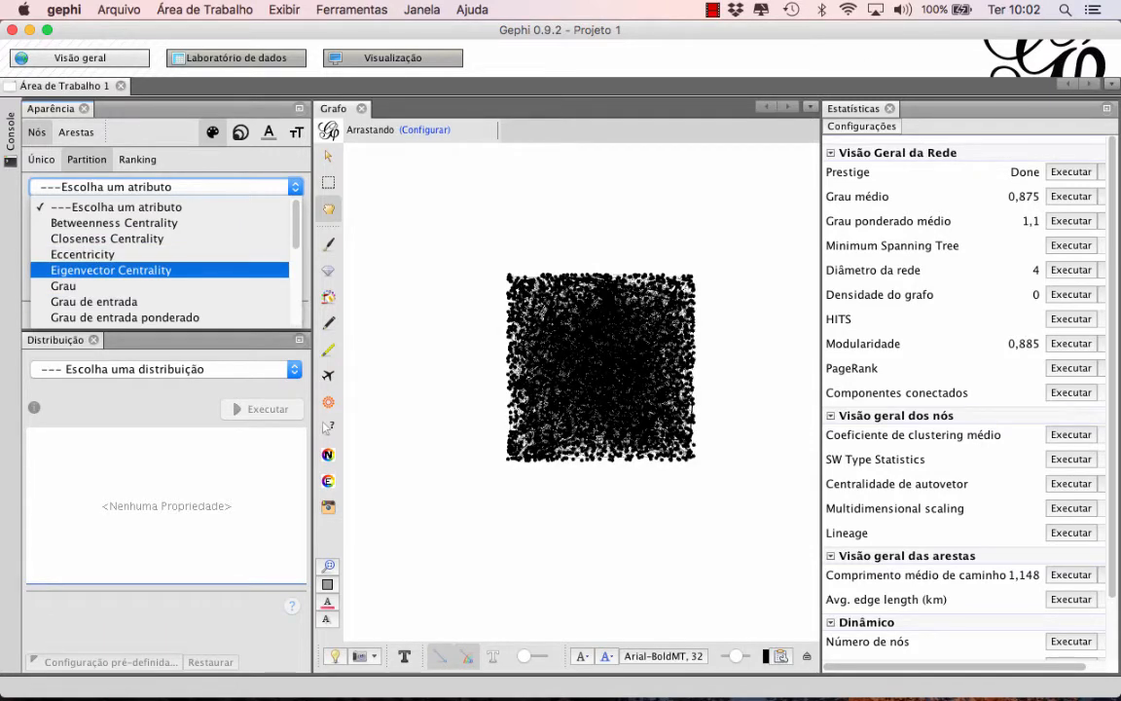
pyautogui.press('Up')
pyautogui.press('Up')
pyautogui.press('Up')
pyautogui.press('Down')
pyautogui.press('Down')
pyautogui.press('Down')
pyautogui.press('Down')
pyautogui.press('Down')
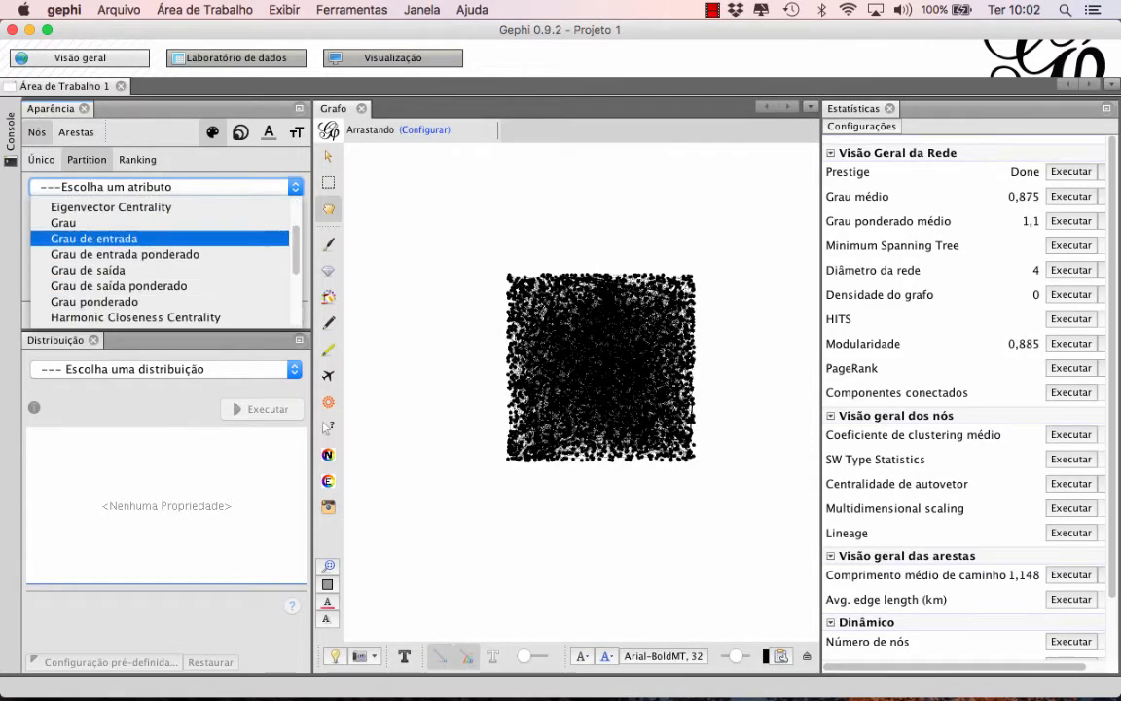
pyautogui.scroll(-2, 160, 261)
pyautogui.scroll(2, 161, 261)
pyautogui.scroll(2, 160, 261)
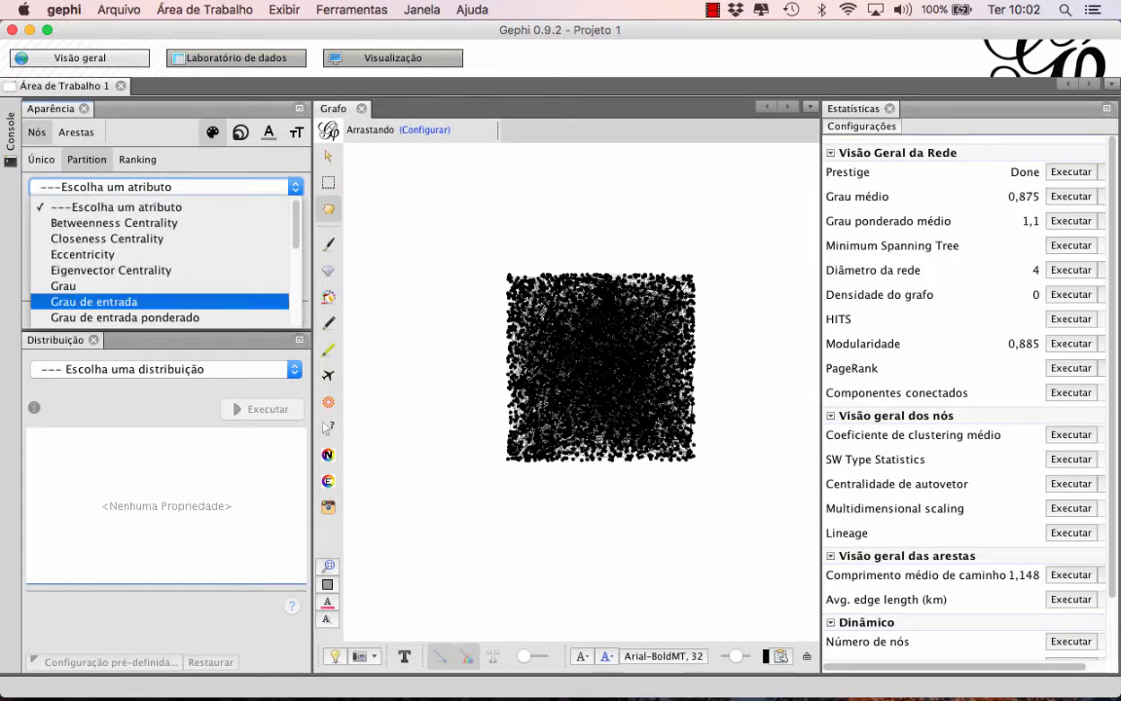
pyautogui.press('Up')
pyautogui.press('Down')
pyautogui.press('Up')
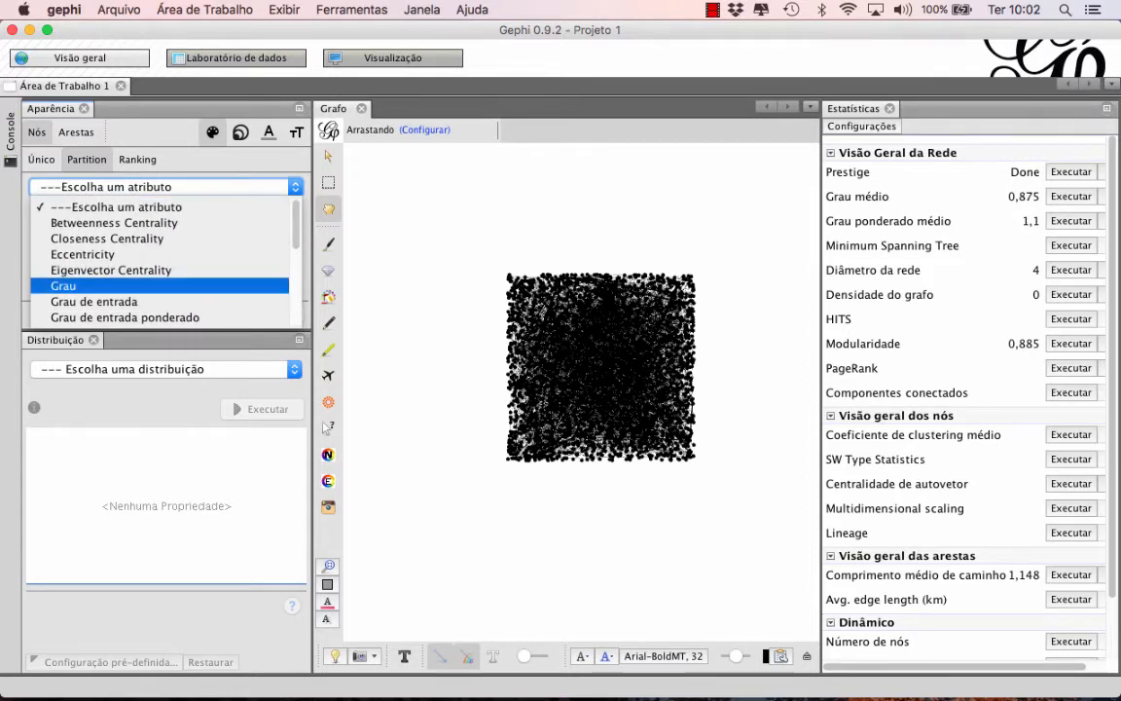
pyautogui.press('Up')
pyautogui.press('Down')
pyautogui.press('Up')
pyautogui.press('Up')
pyautogui.press('Escape')
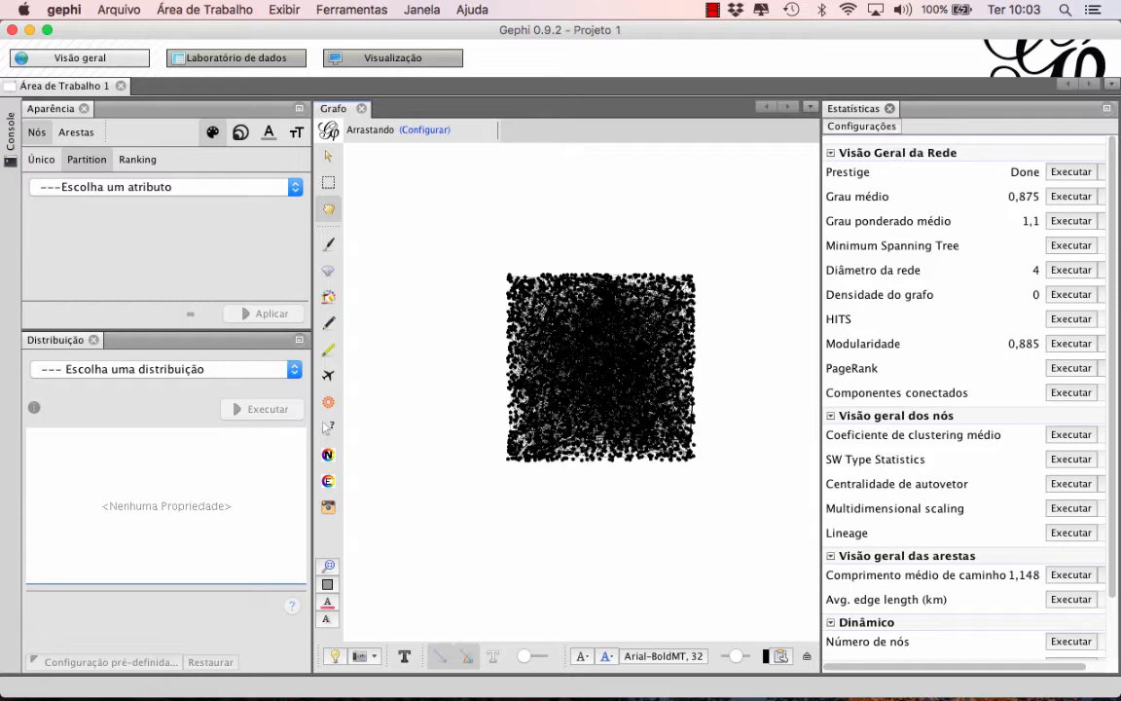
# - Close the Estatísticas pane to widen the graph area and centre the network in it
pyautogui.click(890, 108)
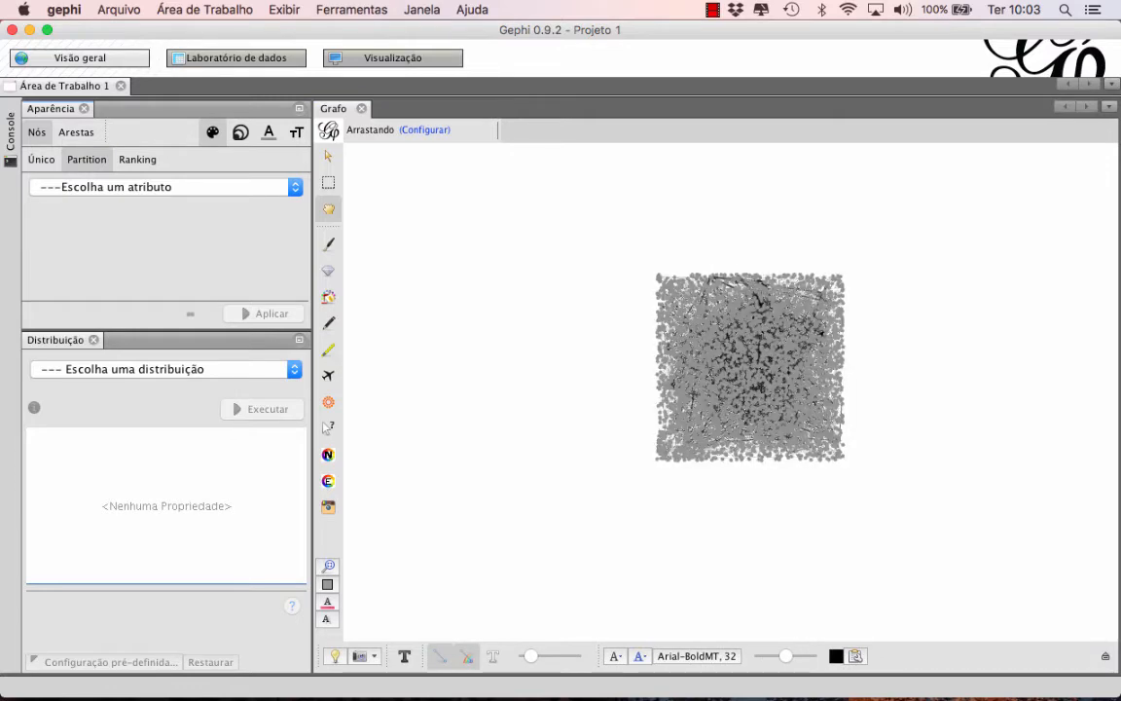
pyautogui.scroll(-3, 720, 382)
pyautogui.scroll(6, 720, 383)
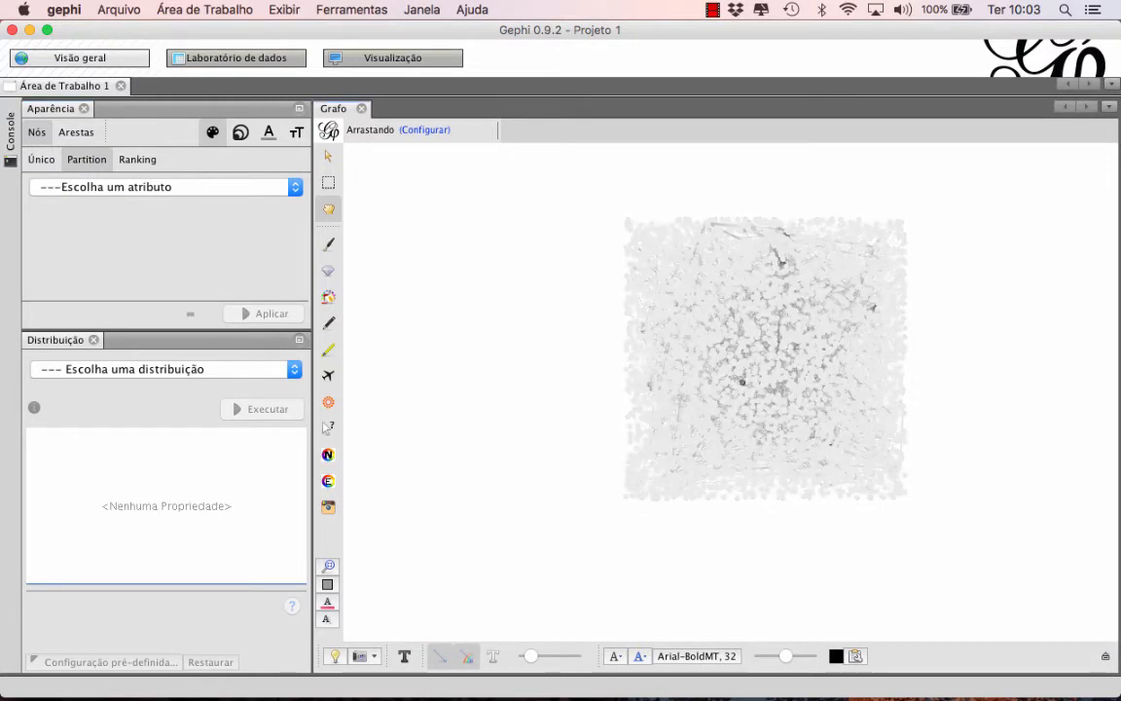
pyautogui.moveTo(742, 382); pyautogui.dragTo(730, 415)
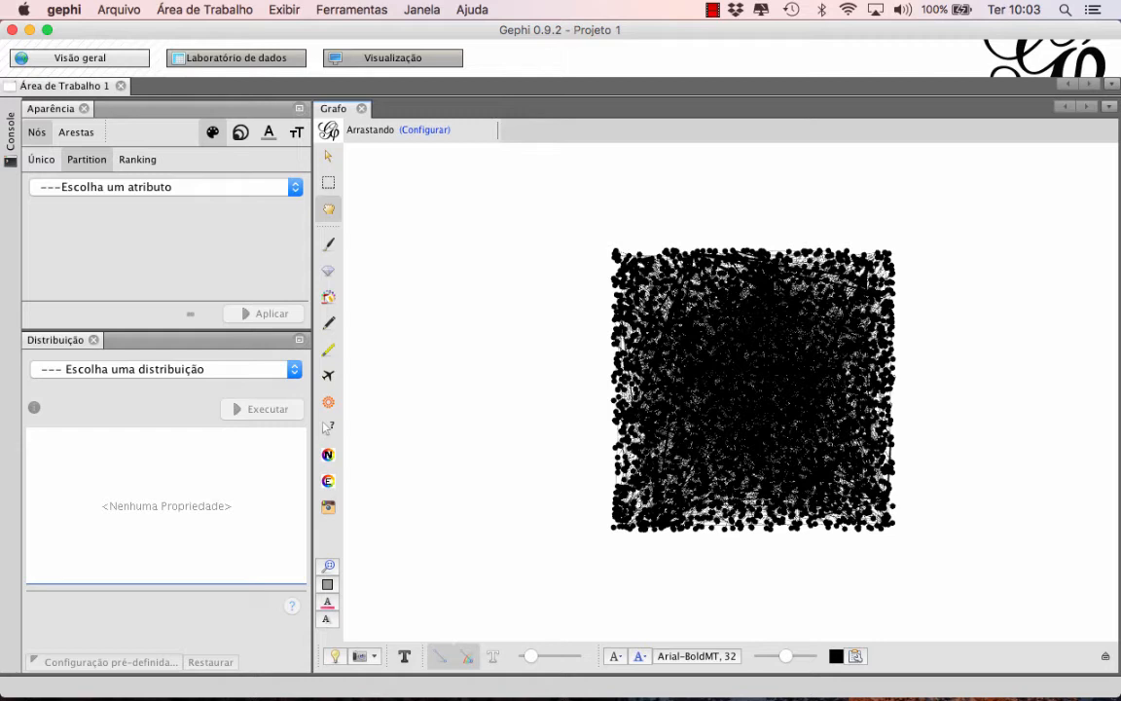
# - Choose ForceAtlas 2 as the layout algorithm (Distribuição) for the network
pyautogui.click(165, 369)
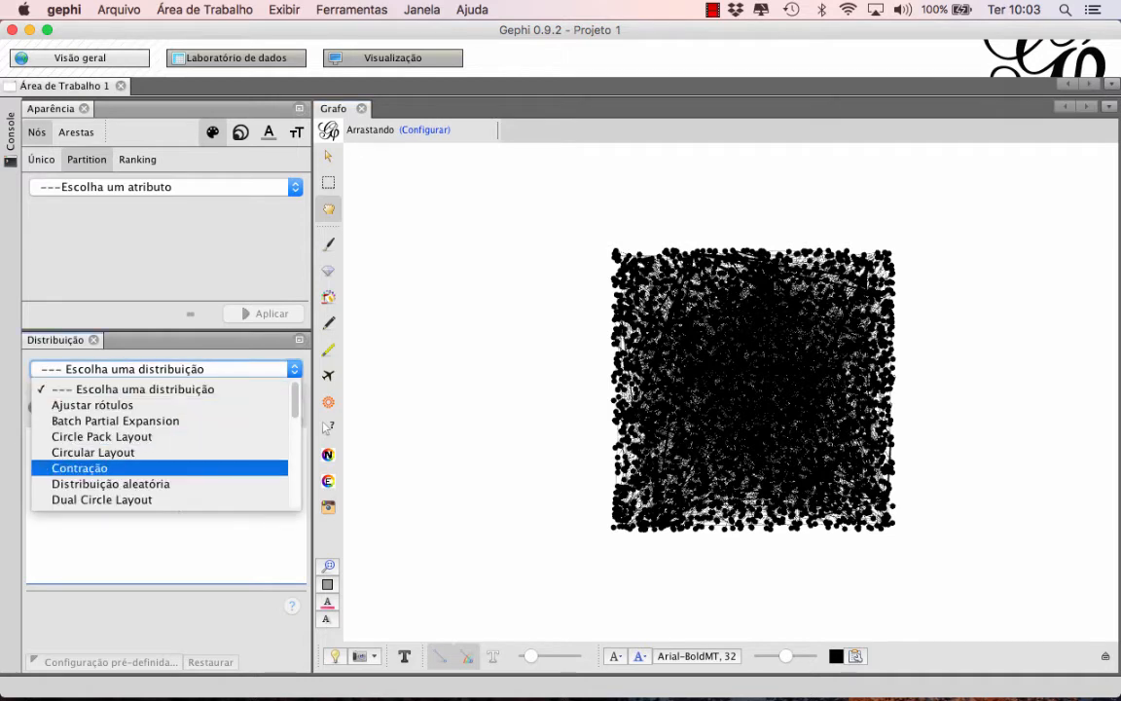
pyautogui.press('Up')
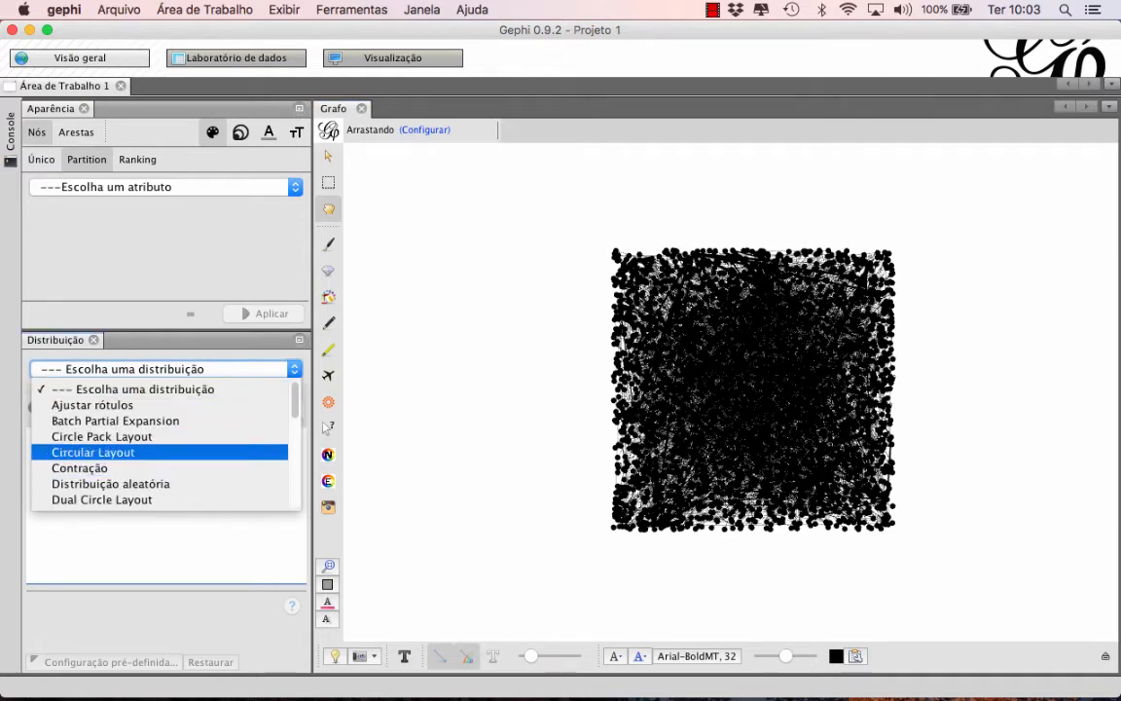
pyautogui.scroll(-3, 161, 443)
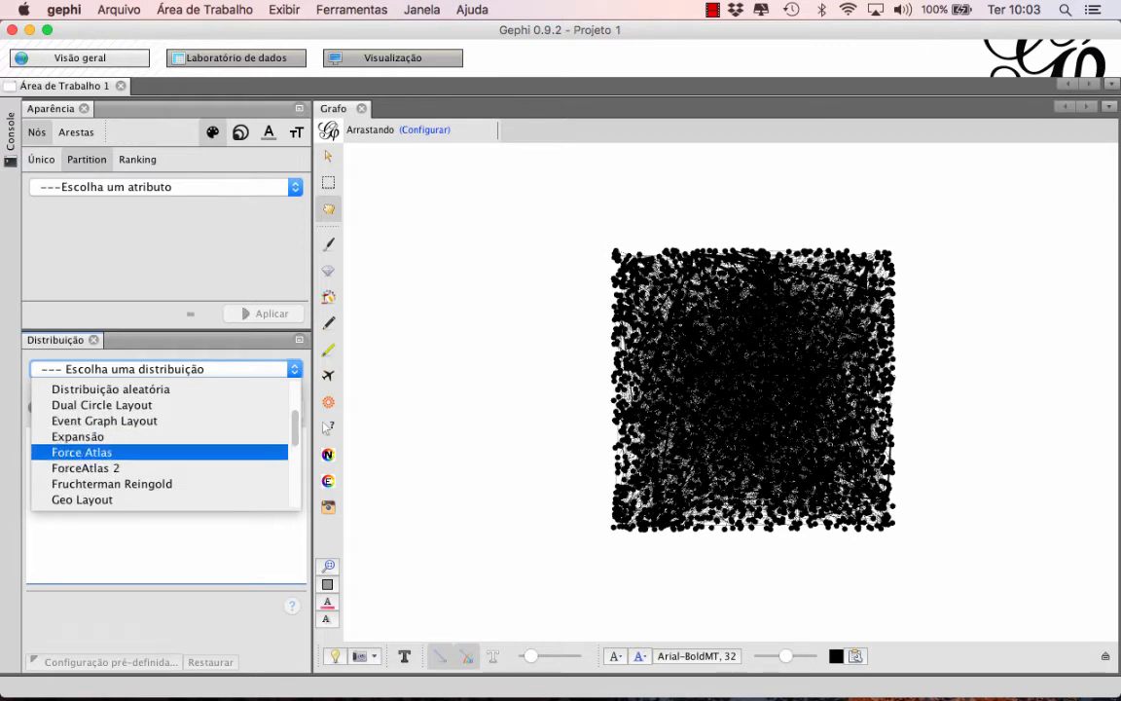
pyautogui.click(85, 469)
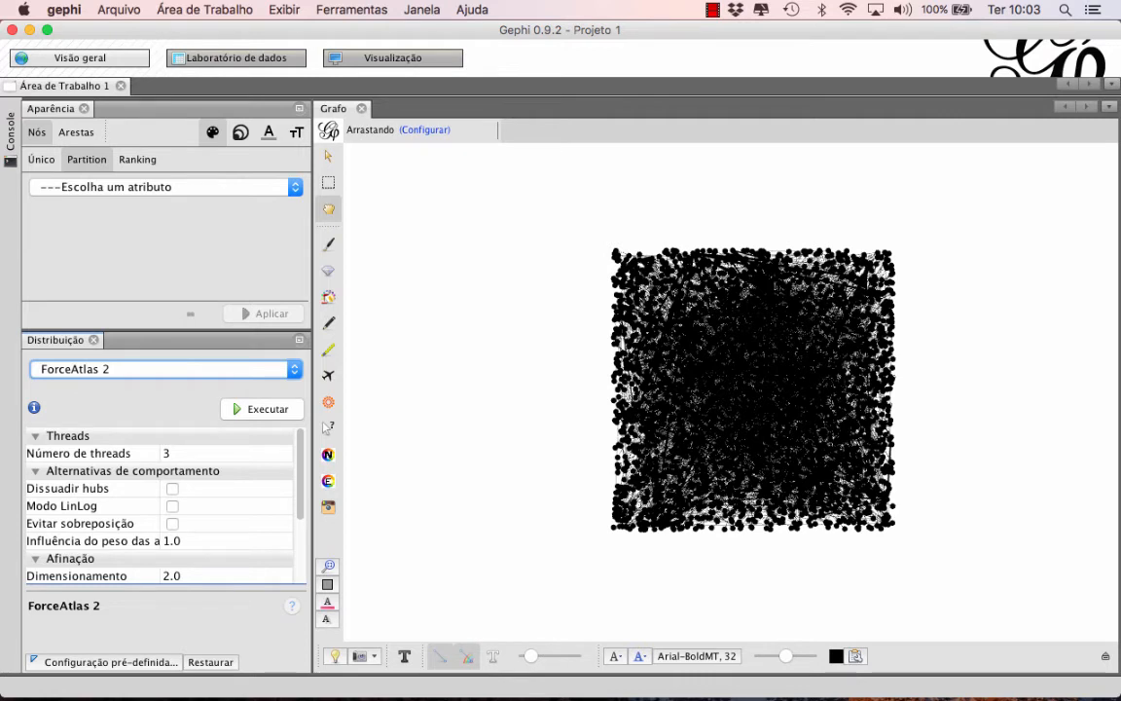
# - Enable Evitar sobreposição for ForceAtlas 2 and inspect the overlapping nodes in the graph up close
pyautogui.scroll(-2, 159, 453)
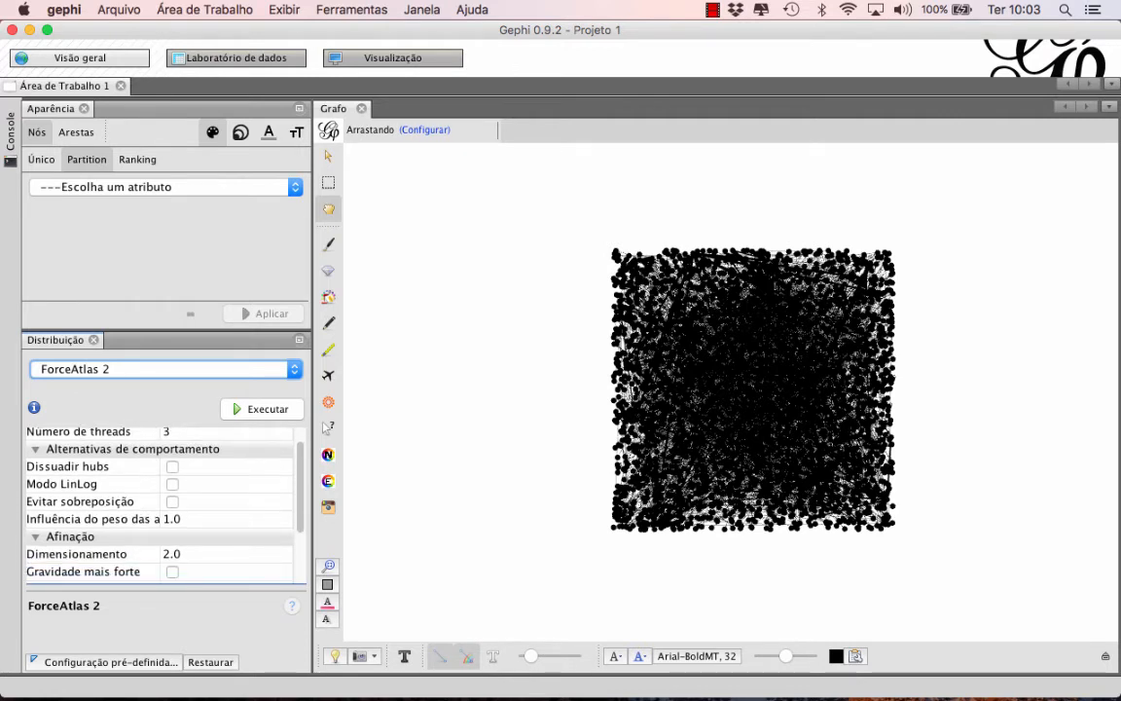
pyautogui.scroll(-1, 159, 506)
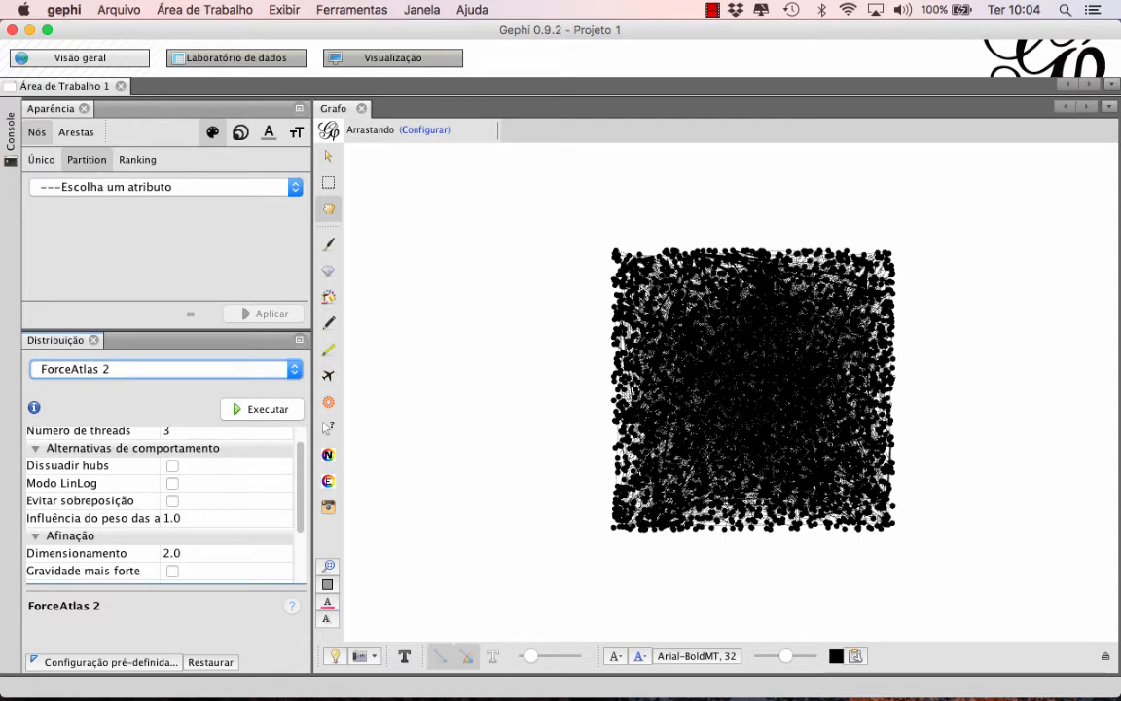
pyautogui.scroll(-5, 159, 506)
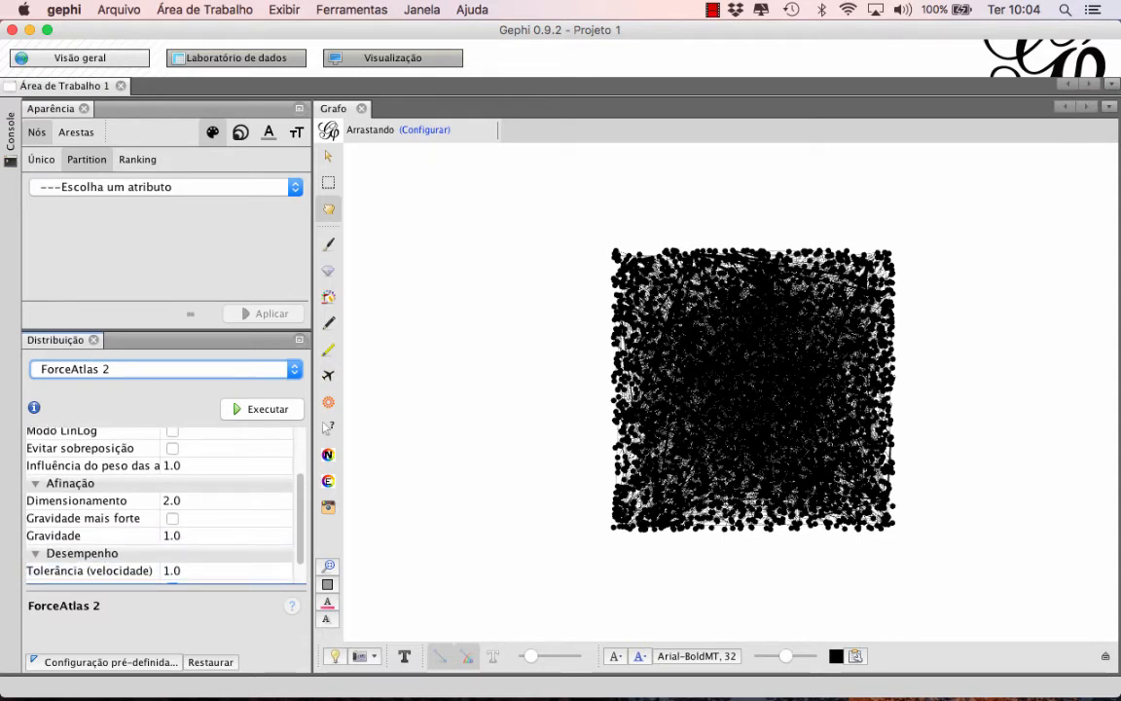
pyautogui.scroll(1, 159, 506)
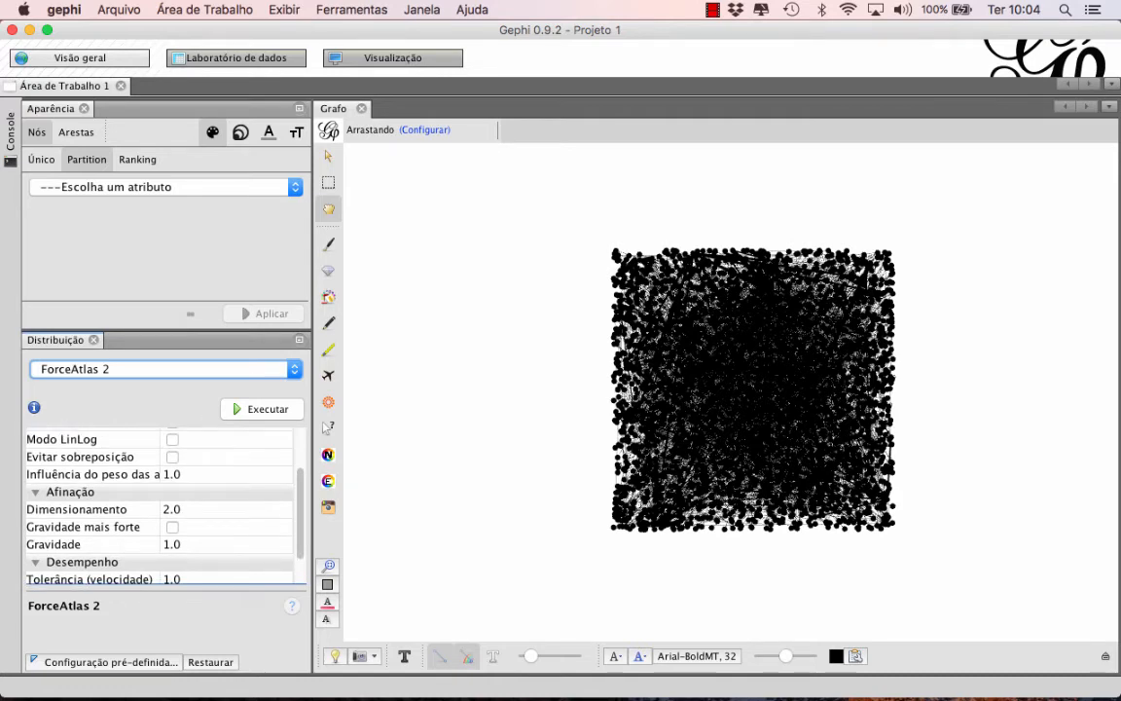
pyautogui.click(172, 456)
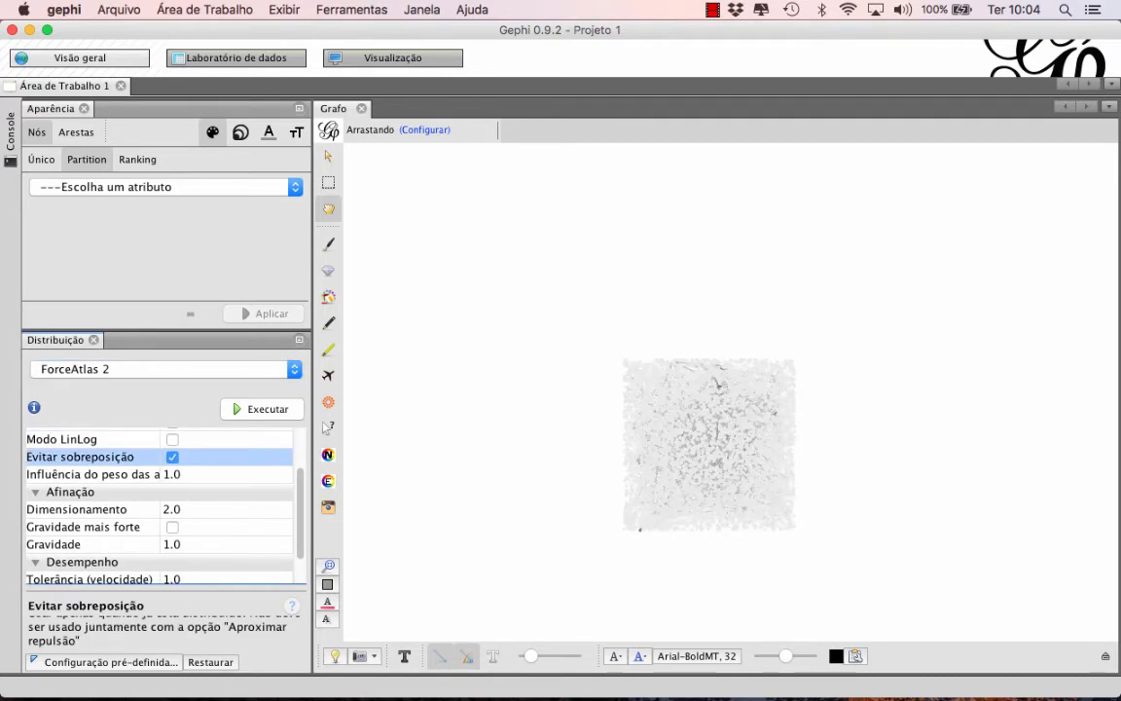
pyautogui.scroll(10, 645, 521)
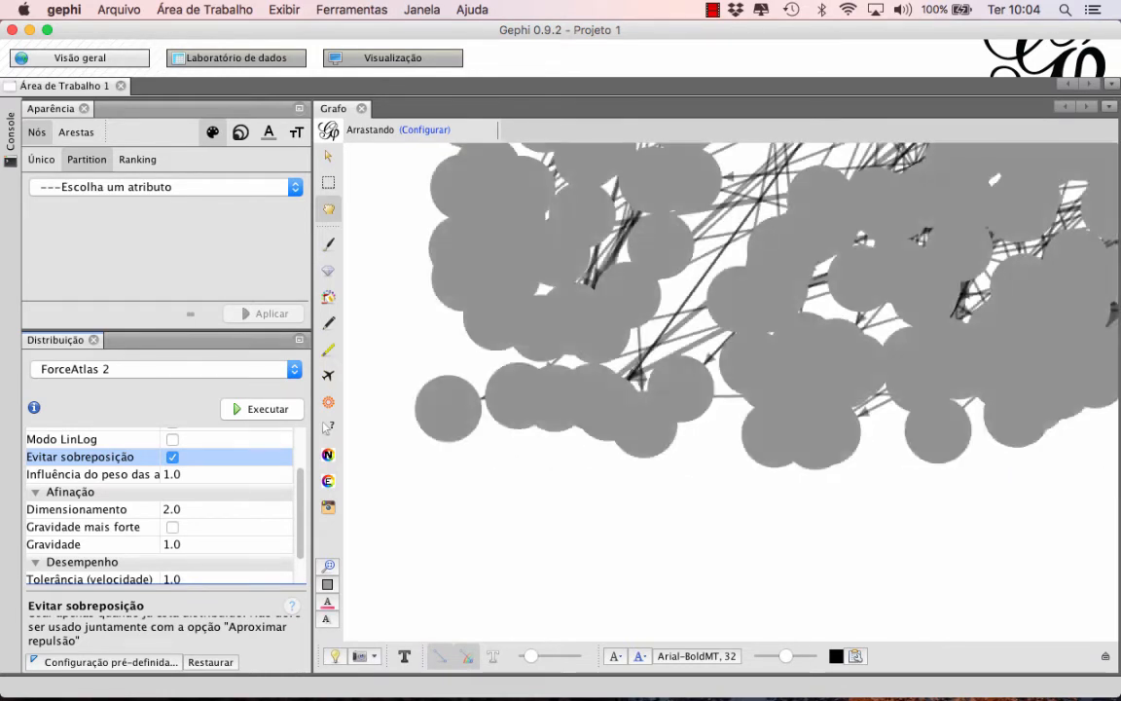
pyautogui.scroll(-10, 843, 366)
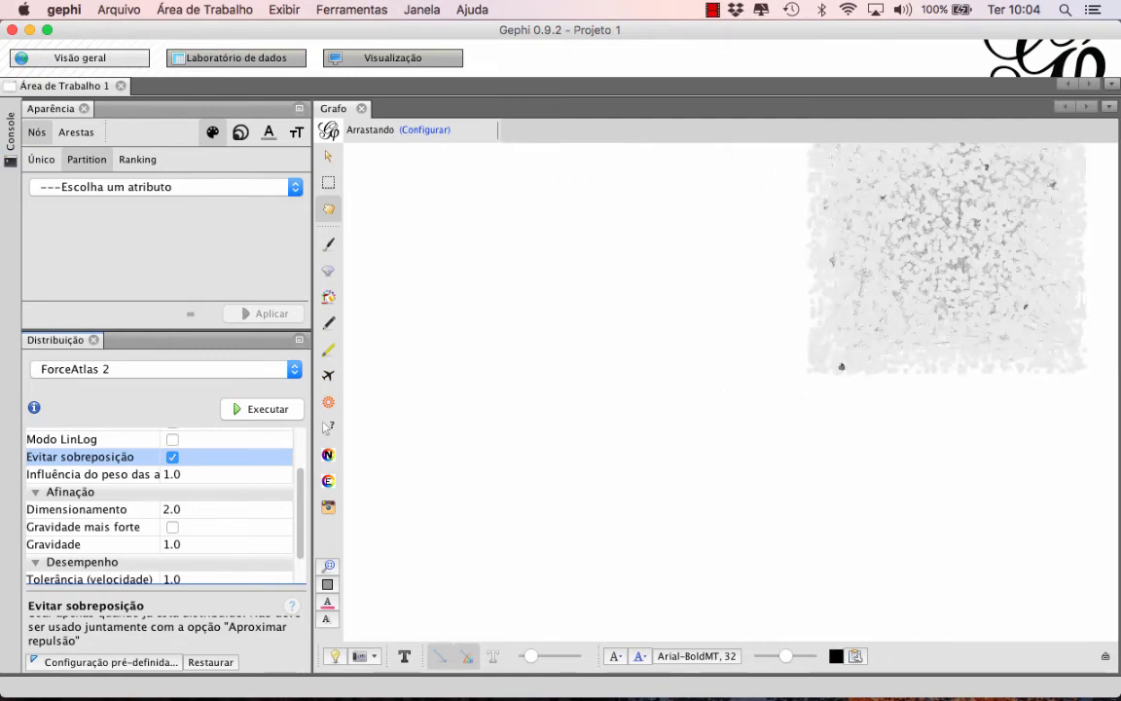
pyautogui.moveTo(843, 365); pyautogui.dragTo(703, 455)
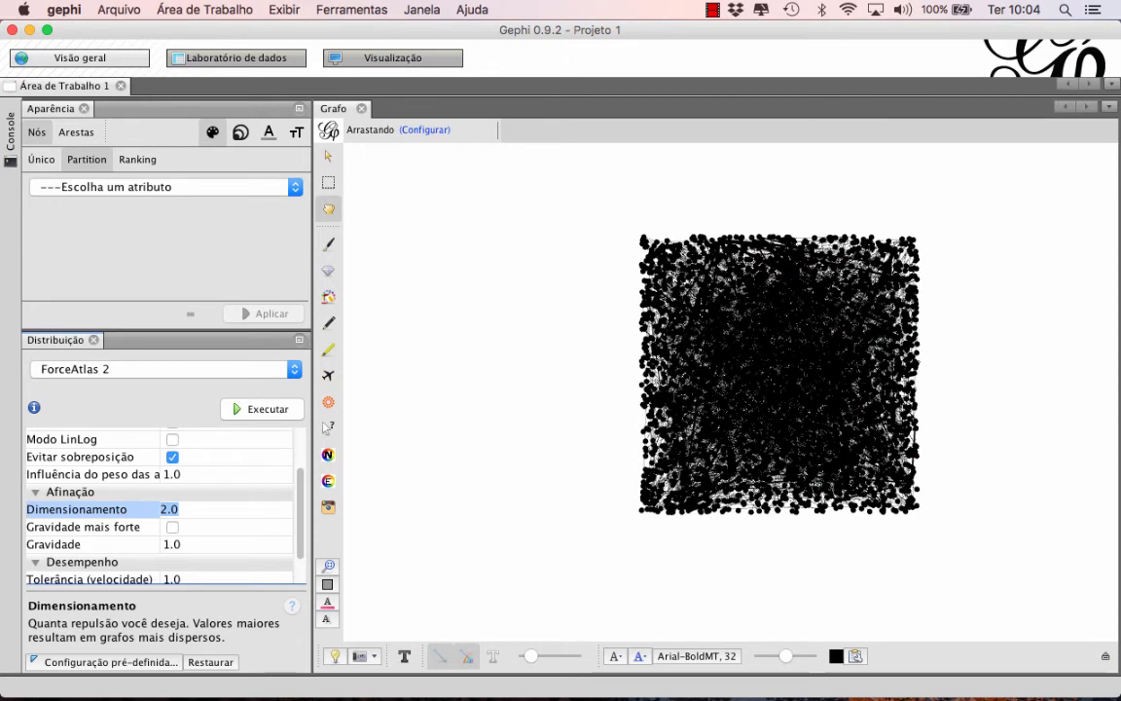
# - Set Dimensionamento to 50, enable Gravidade mais forte and run the ForceAtlas 2 layout
pyautogui.press('Return')
pyautogui.moveTo(180, 509); pyautogui.dragTo(159, 509)
pyautogui.write('50')
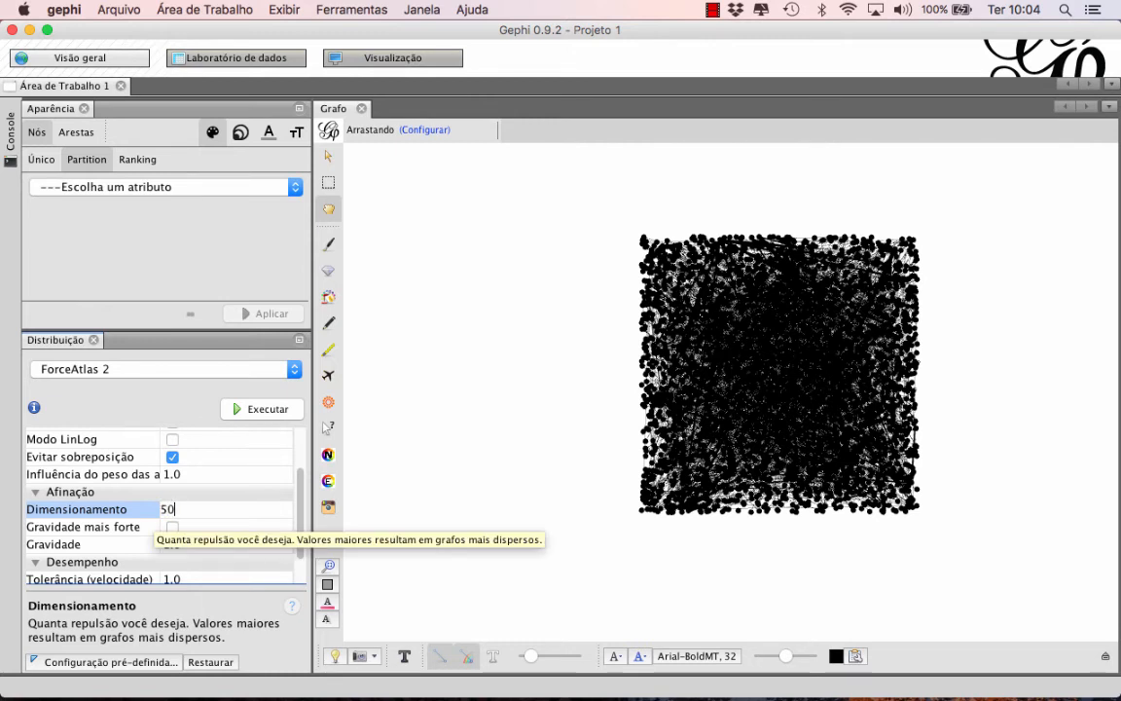
pyautogui.press('Return')
pyautogui.click(172, 526)
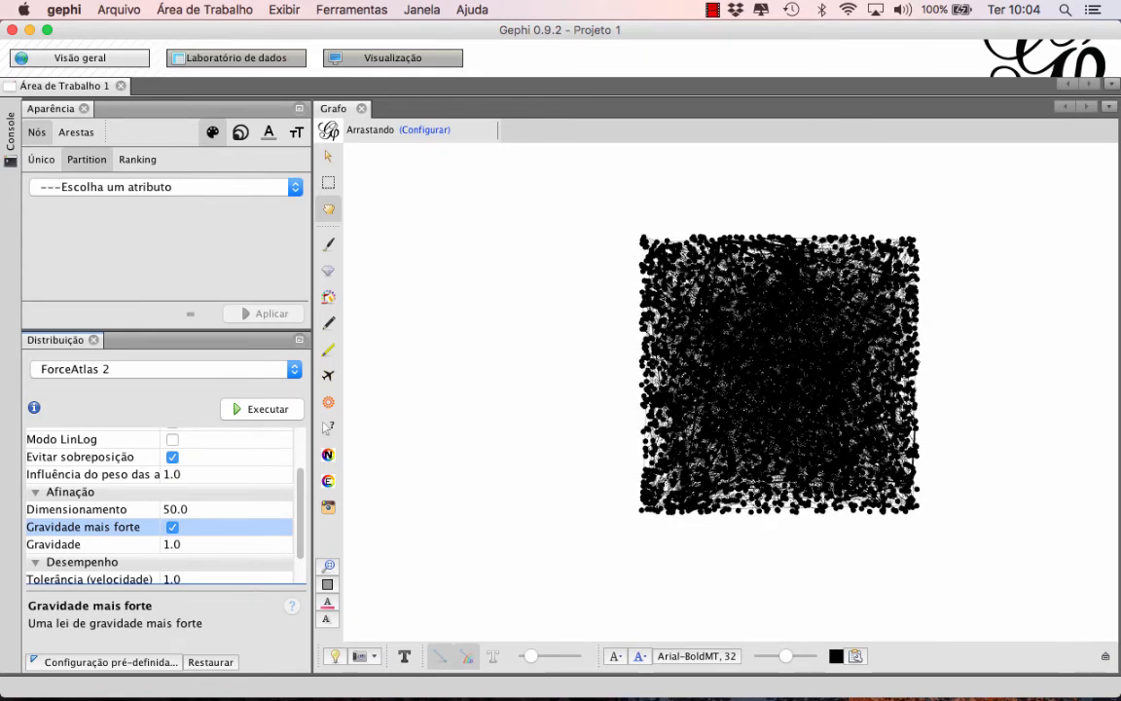
pyautogui.click(262, 409)
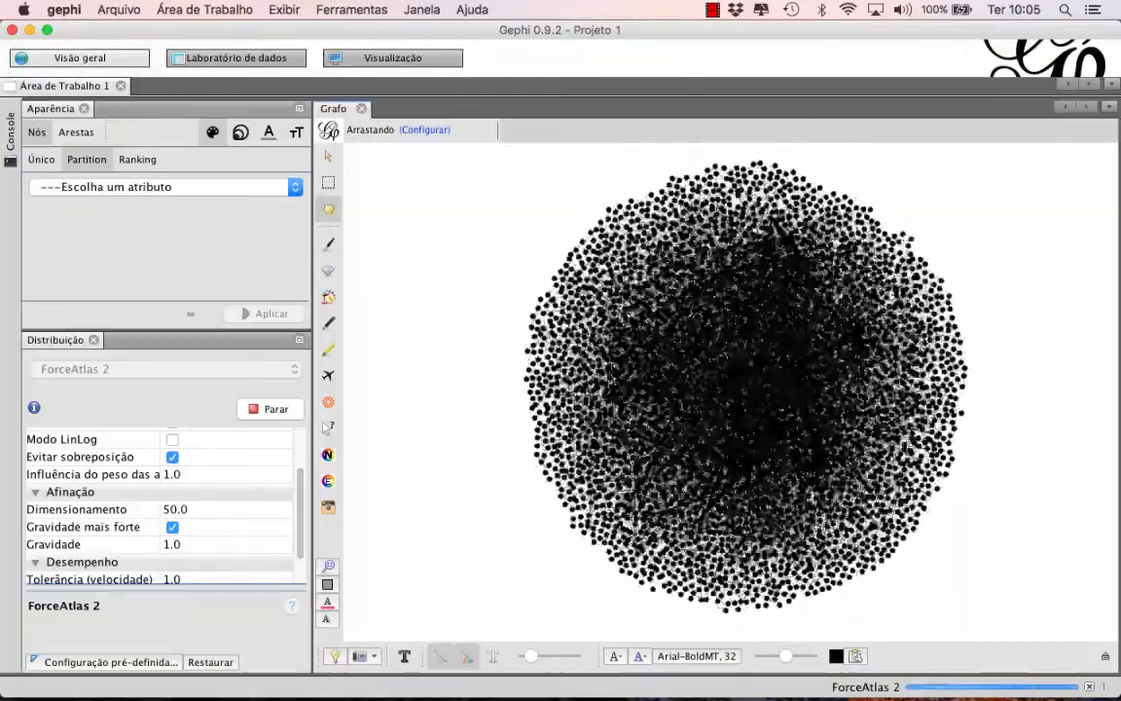
# - Set Dimensionamento to 100 while ForceAtlas 2 is running to spread the nodes further apart
pyautogui.click(178, 509)
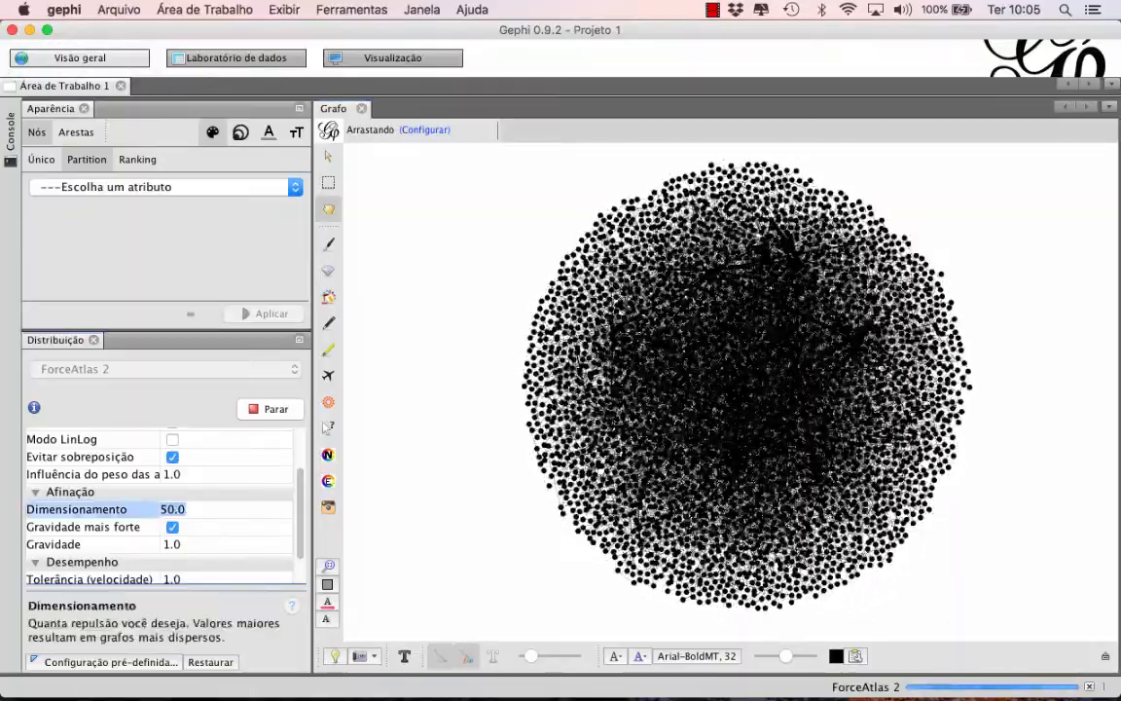
pyautogui.write('100')
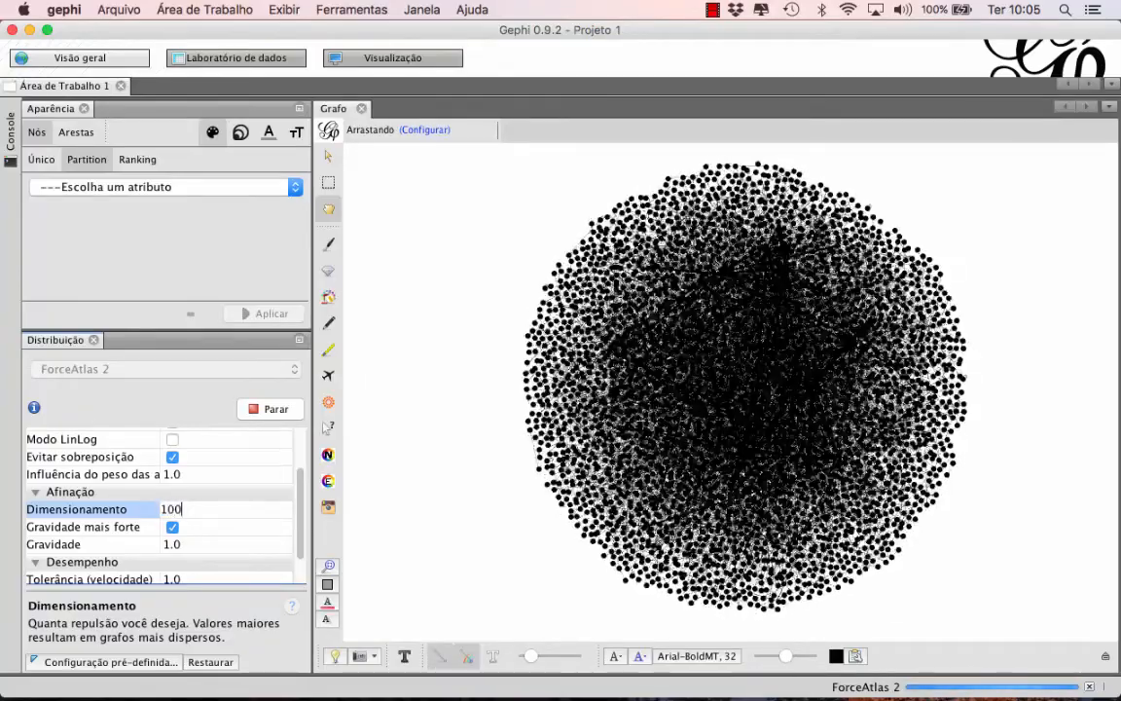
pyautogui.press('Return')
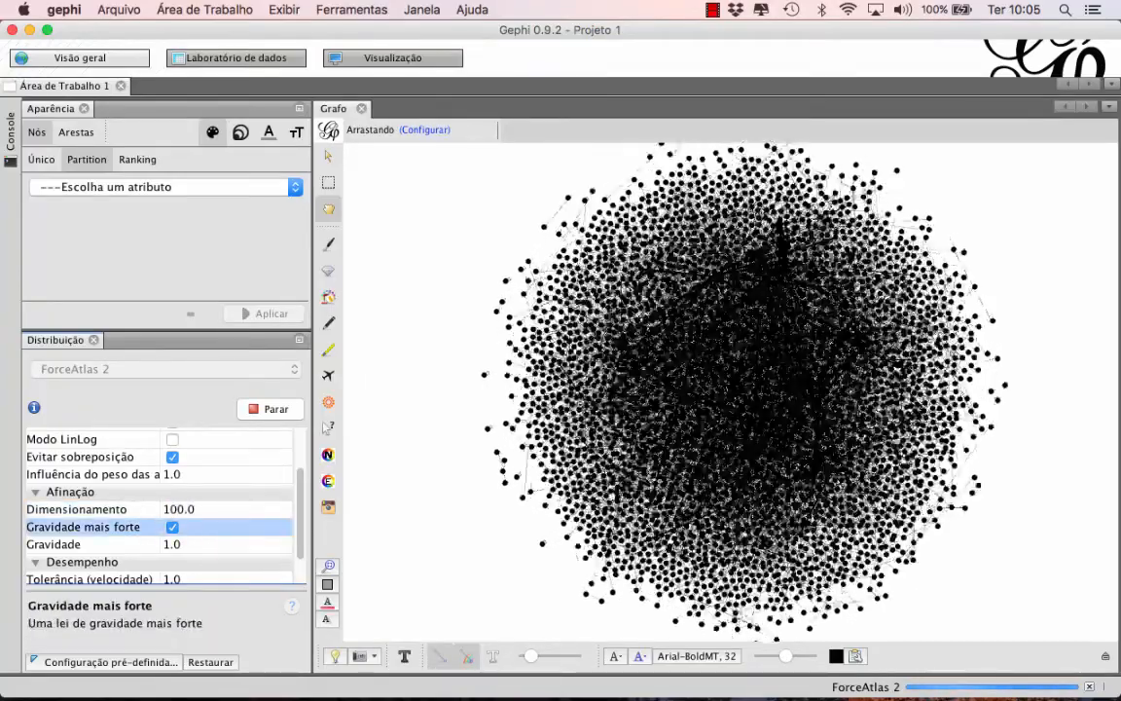
pyautogui.scroll(-1, 160, 508)
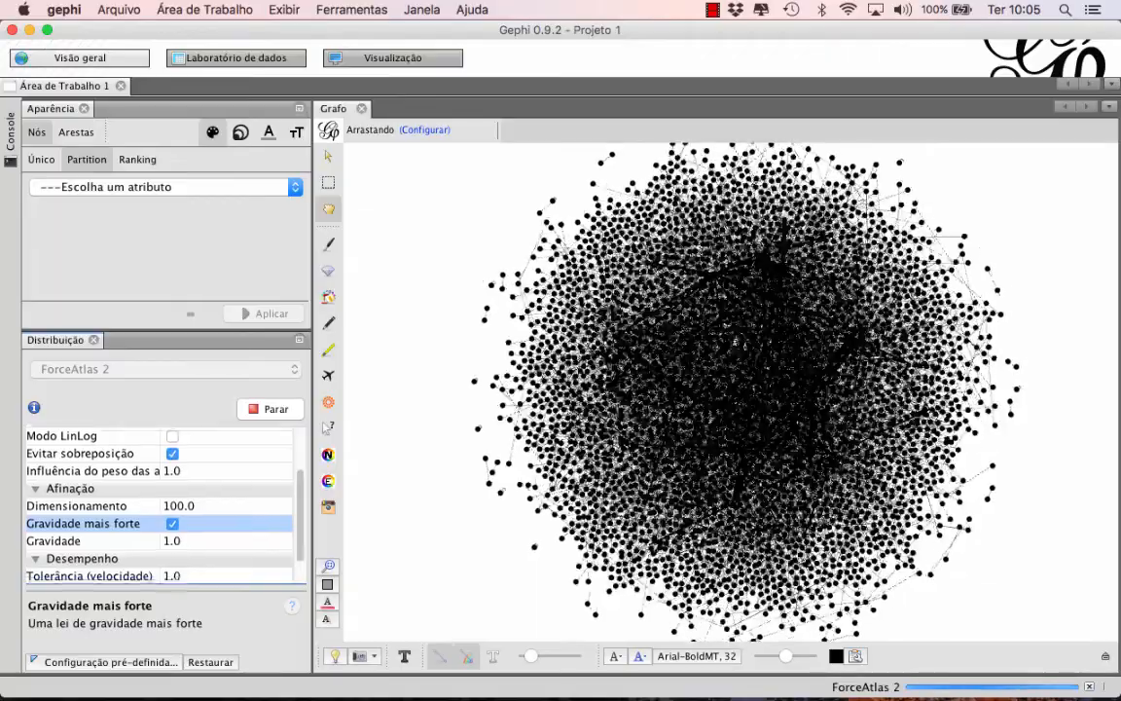
pyautogui.scroll(-1, 159, 508)
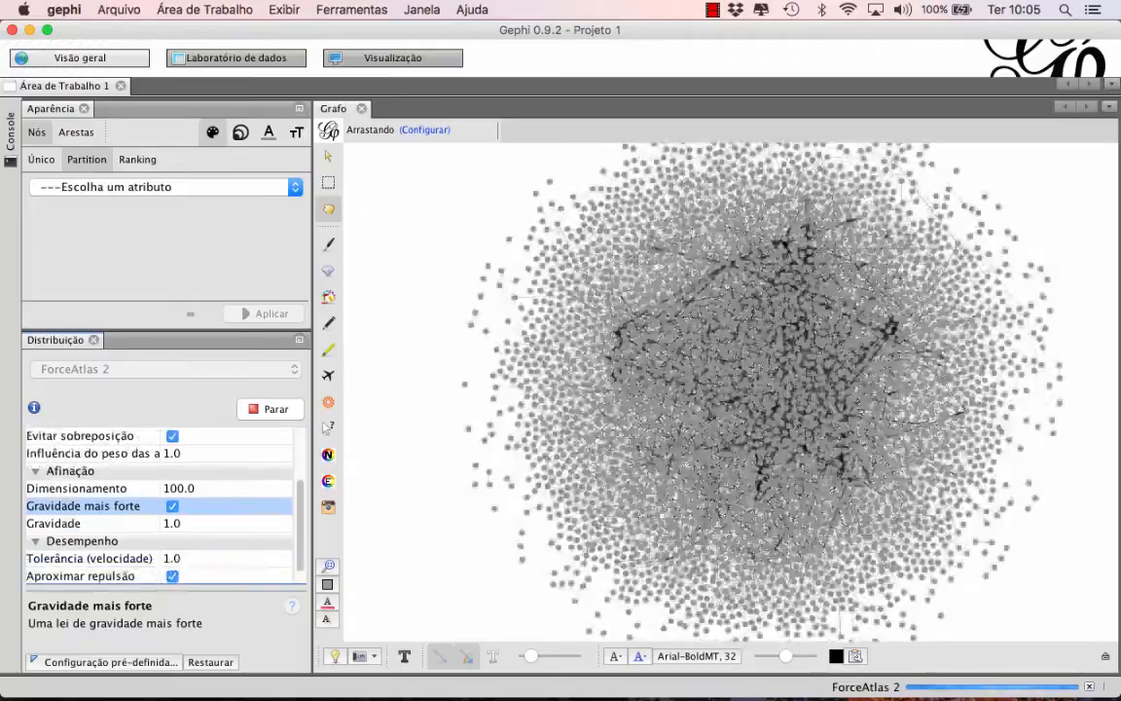